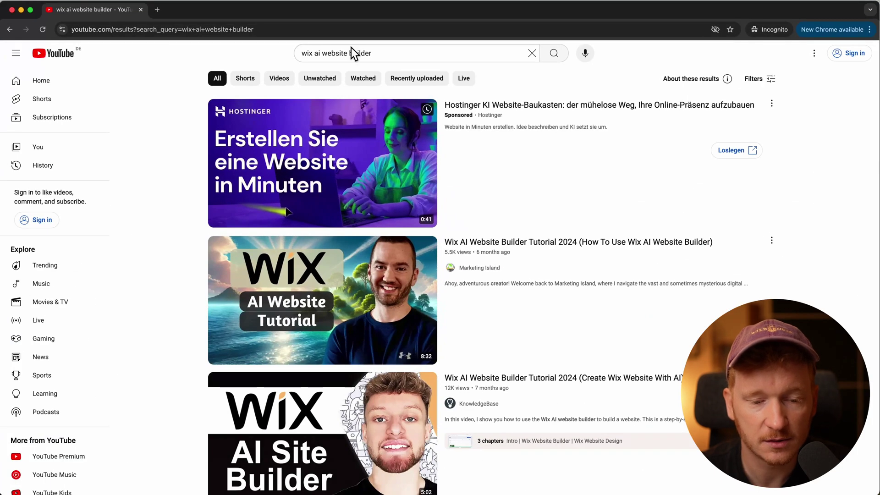
# Hide the YouTube window to bring the Wix page into view
pyautogui.scroll(-2, 603, 137)
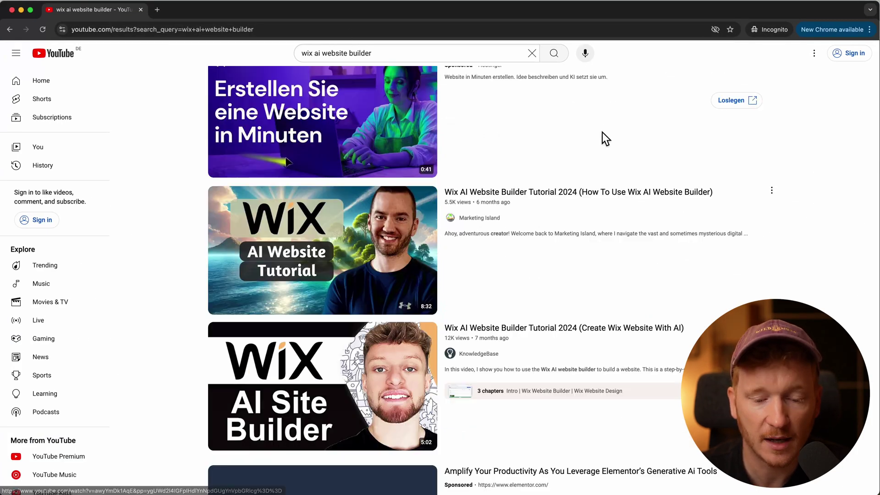
pyautogui.scroll(-6, 560, 255)
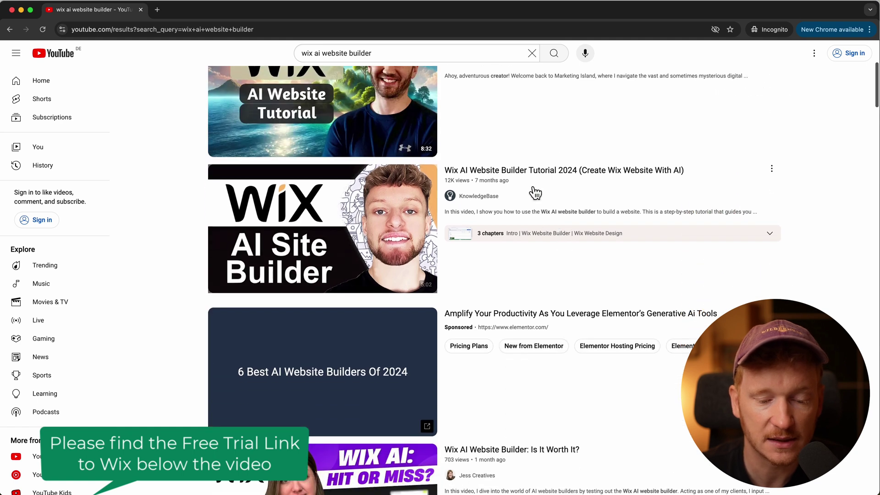
pyautogui.scroll(6, 537, 194)
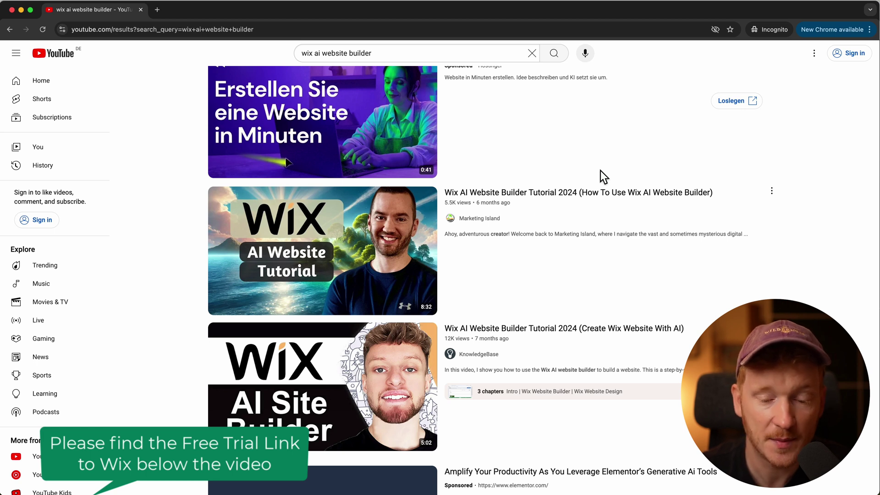
pyautogui.scroll(-4, 568, 344)
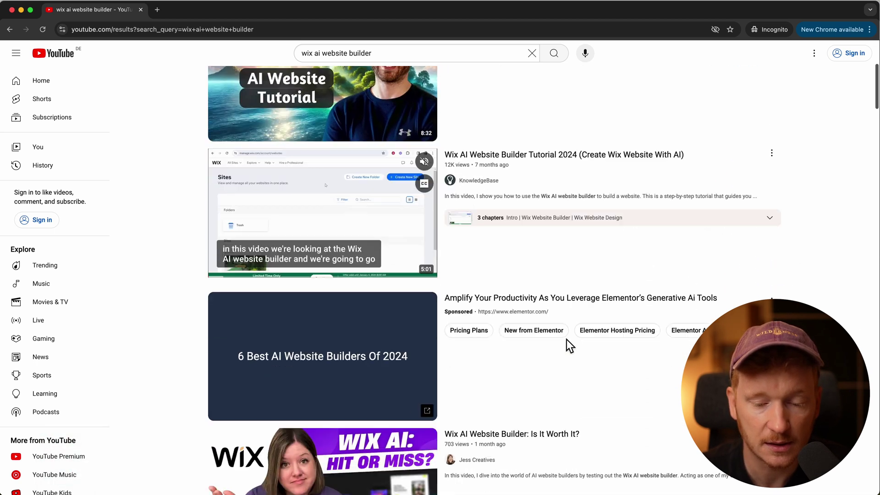
pyautogui.scroll(-10, 567, 339)
pyautogui.scroll(15, 596, 158)
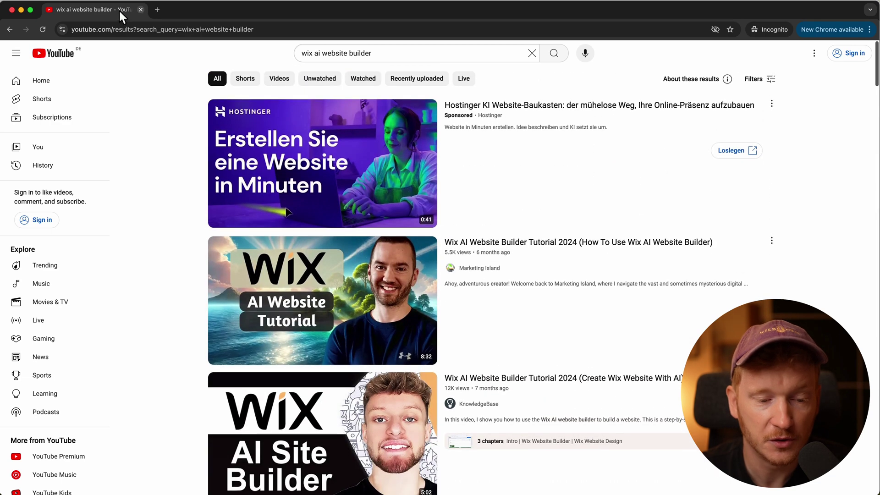
pyautogui.click(21, 10)
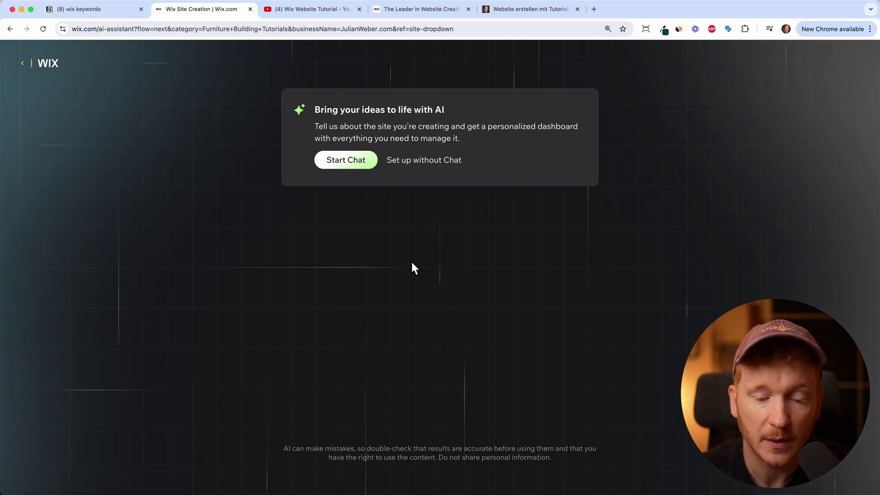
# Open the free Wix trial link from the Wix Website Tutorial description, then return to Wix site creation
pyautogui.click(313, 16)
pyautogui.scroll(-1, 303, 275)
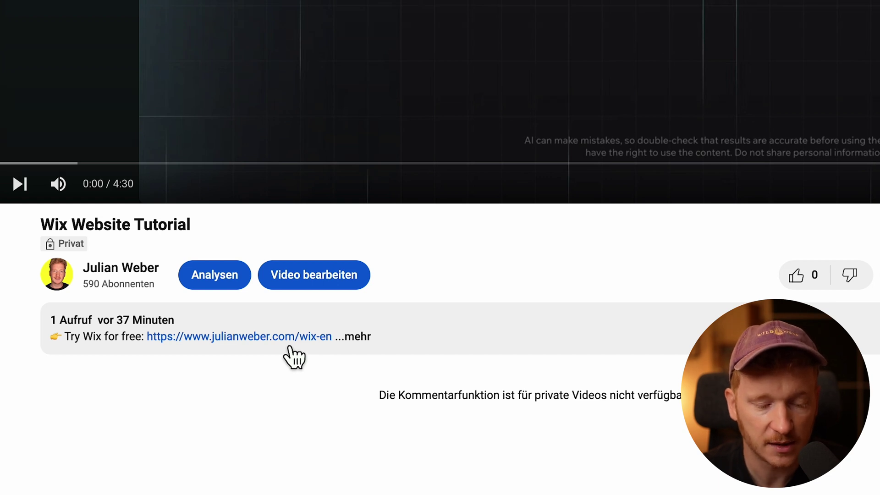
pyautogui.click(288, 343)
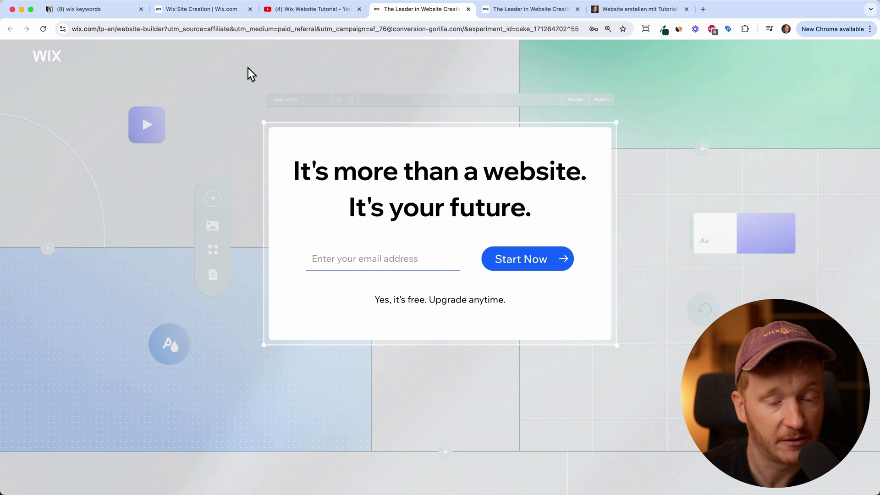
pyautogui.click(226, 11)
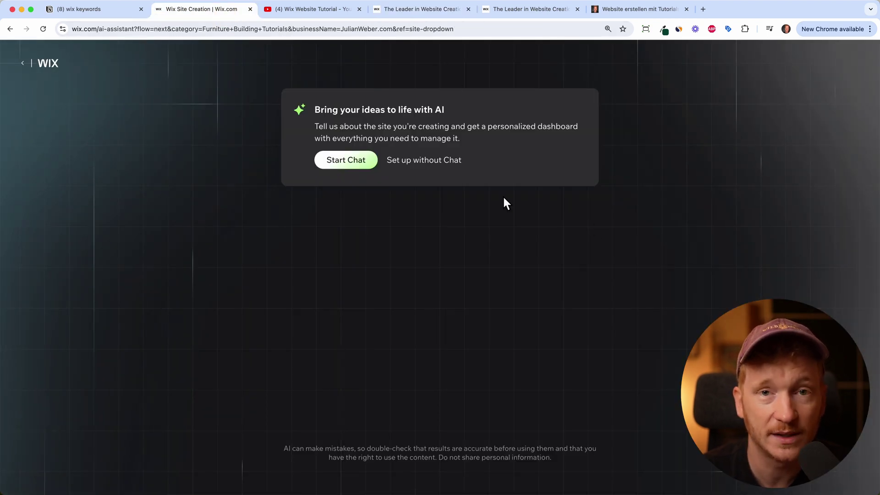
# Start the AI chat and answer that the site is a tech-tutorial portfolio
pyautogui.click(345, 163)
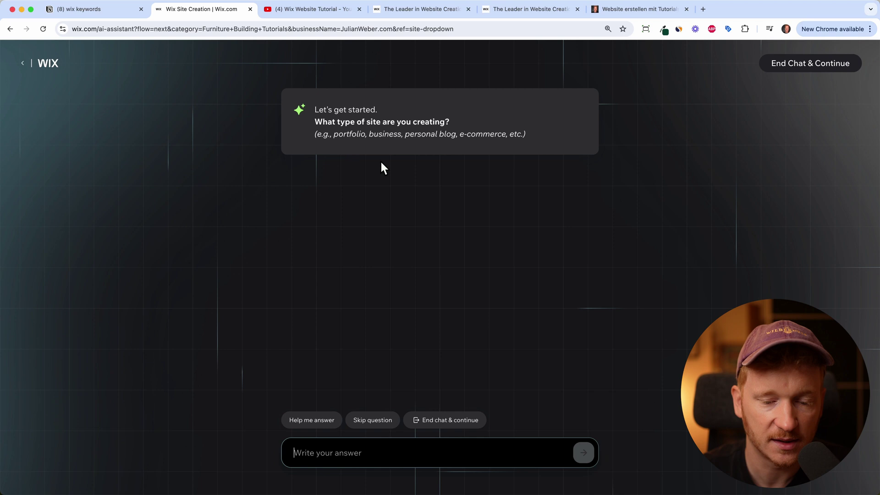
pyautogui.write('I am a Youtuber and I need a portfolio Website for my tech tutorials.')
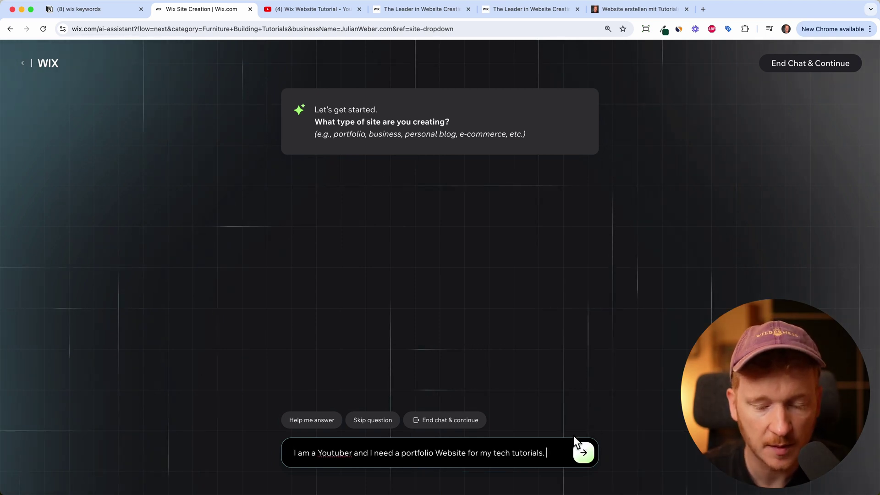
pyautogui.click(593, 460)
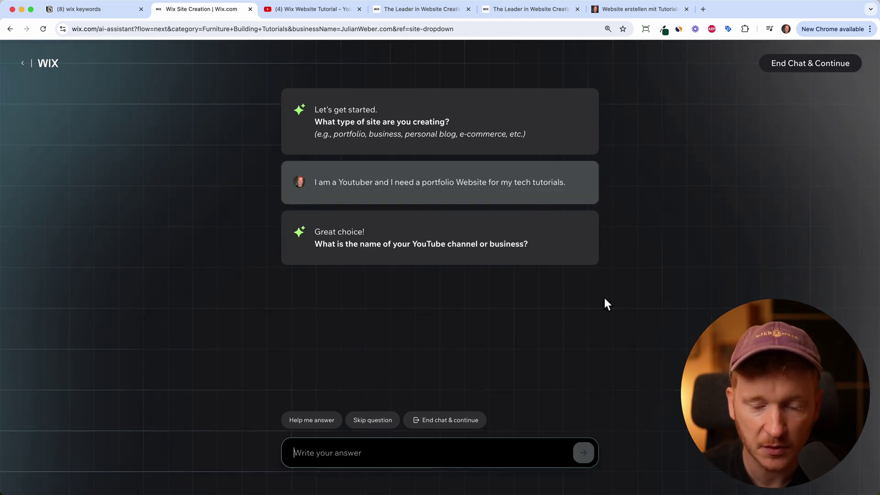
# Enter the channel name as a .com address, then paste the answer about the tutorials covered
pyautogui.write('JulianW')
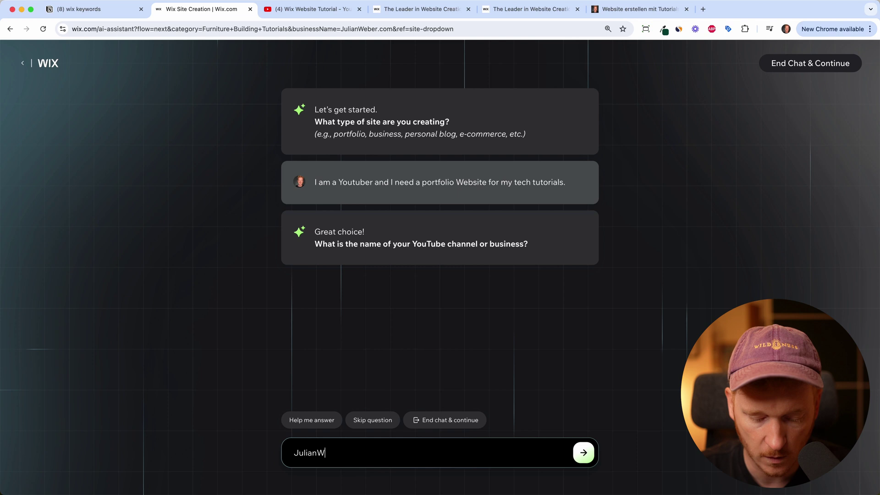
pyautogui.write('eber.com')
pyautogui.press('Return')
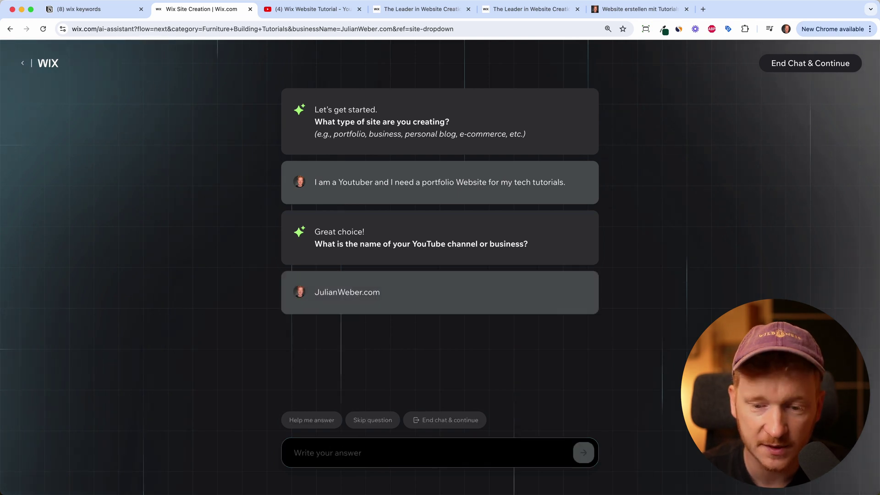
pyautogui.click(638, 14)
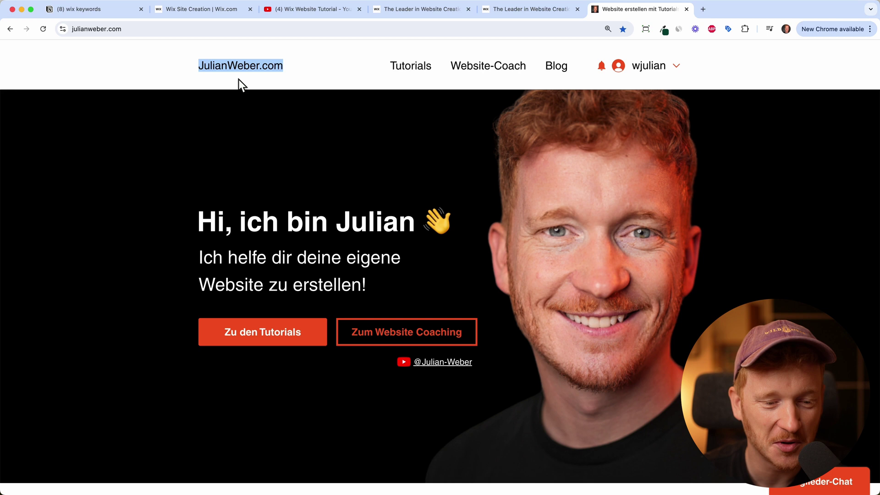
pyautogui.click(206, 9)
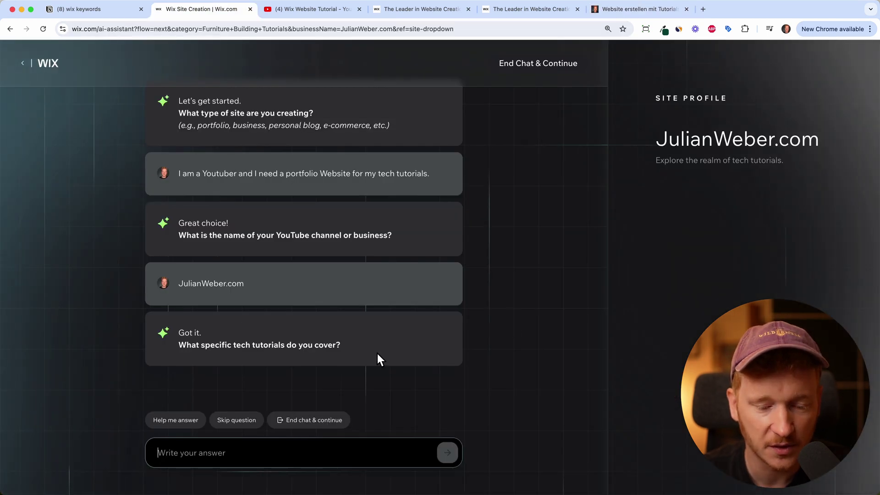
pyautogui.write('I am showing people how to build their own website.')
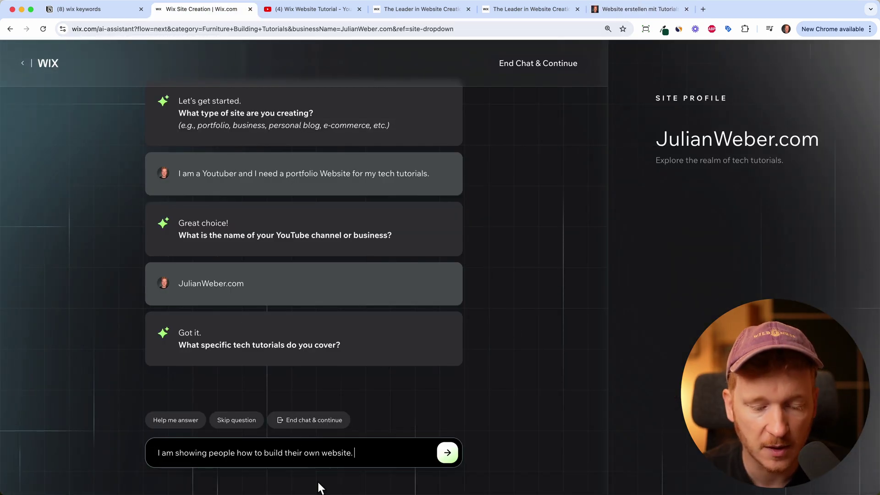
# Send the tutorials answer, reply 'Yes I want a newsletter form on my site.', then highlight the selling-point question
pyautogui.click(447, 453)
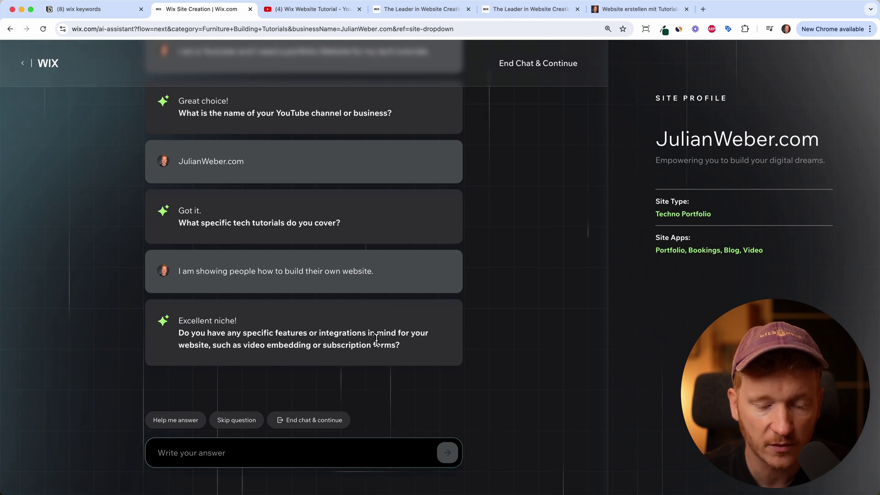
pyautogui.write('Yes I want a newsletter')
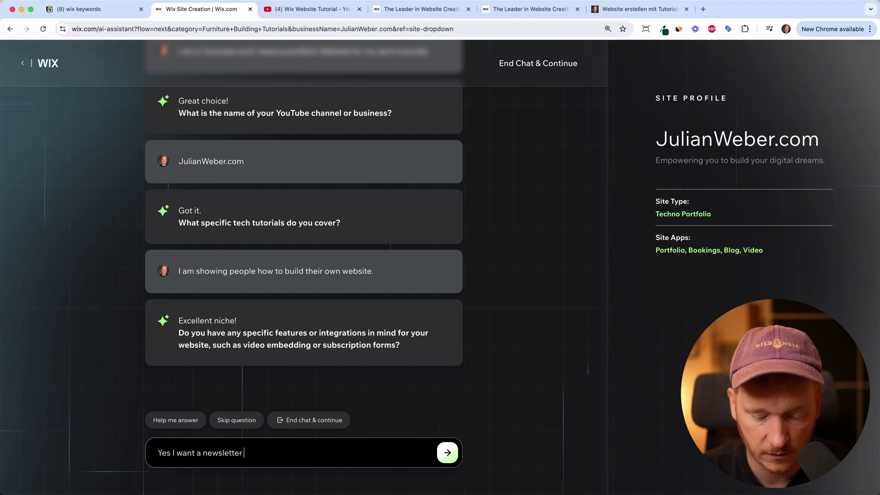
pyautogui.write(' form on my site')
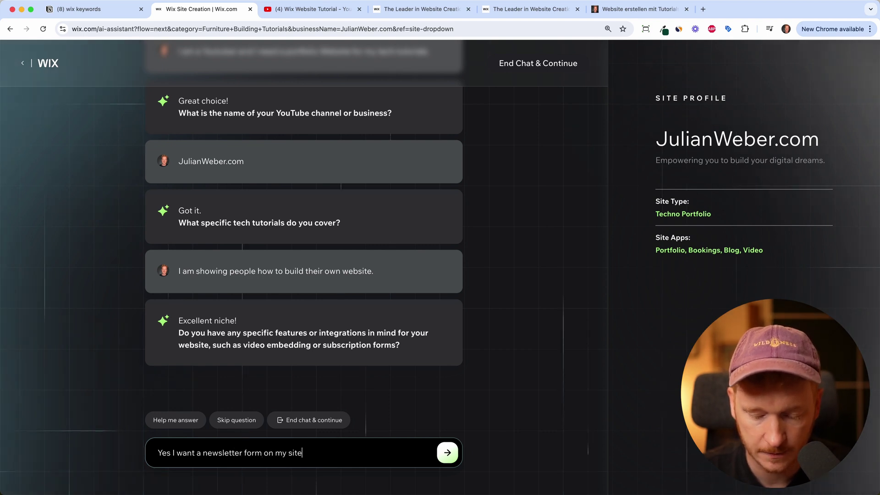
pyautogui.write('.')
pyautogui.press('Return')
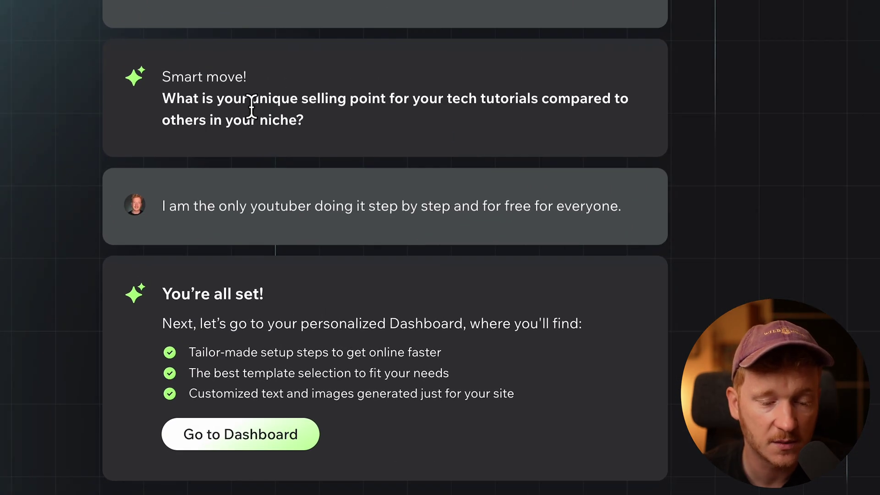
pyautogui.moveTo(251, 106); pyautogui.dragTo(389, 102)
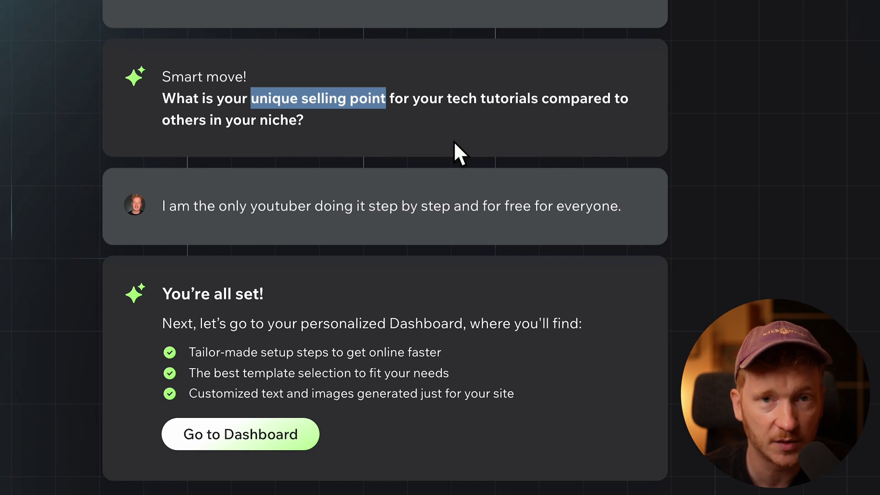
# Go to the personalized Dashboard and choose Design Site
pyautogui.click(270, 447)
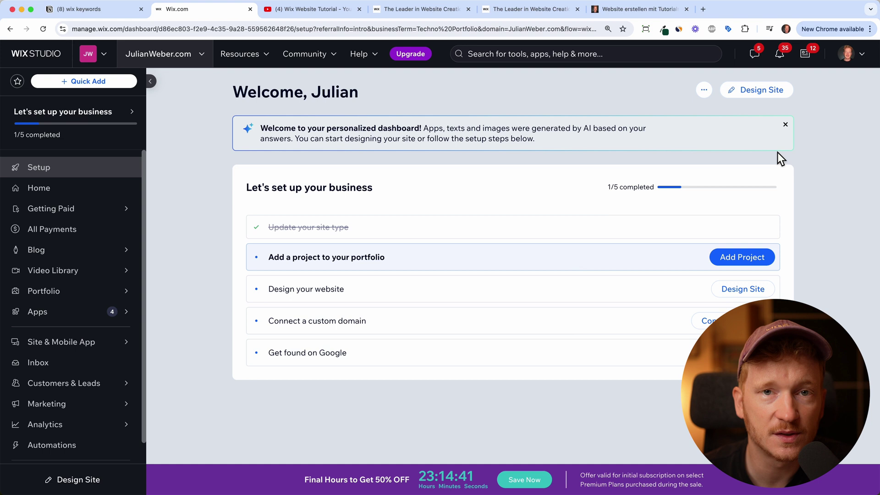
pyautogui.click(768, 99)
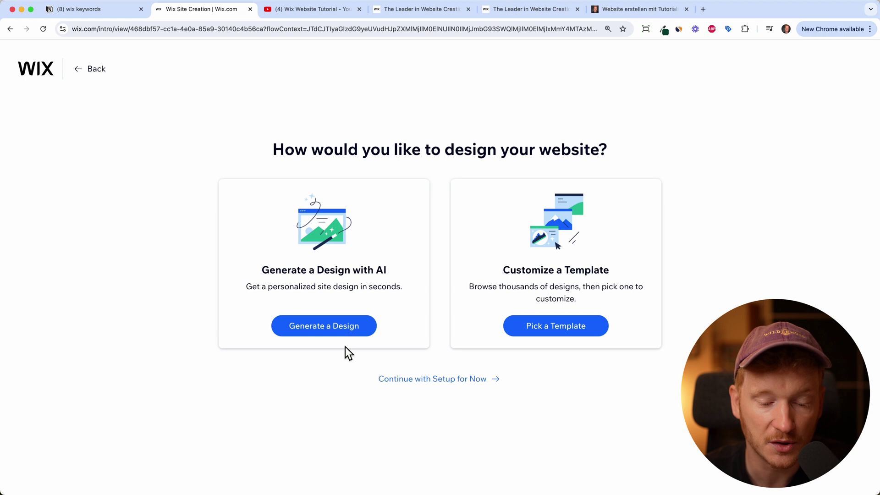
pyautogui.click(325, 331)
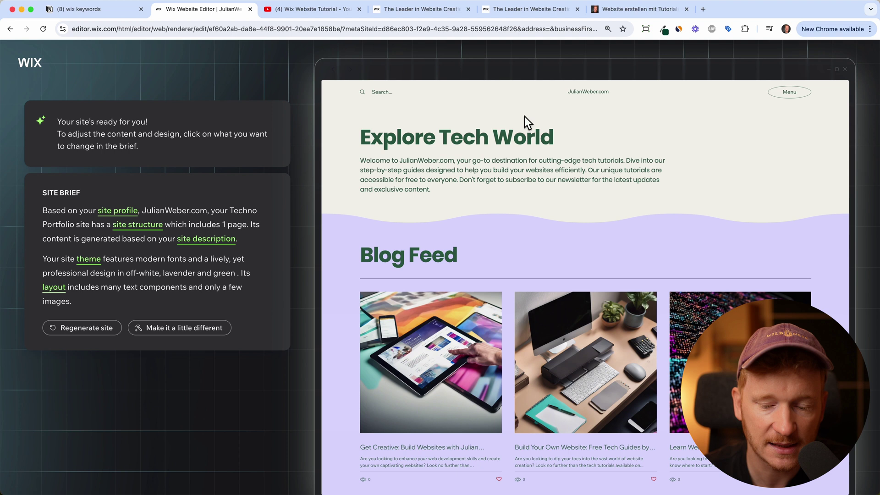
pyautogui.scroll(-4, 540, 171)
pyautogui.scroll(-15, 540, 170)
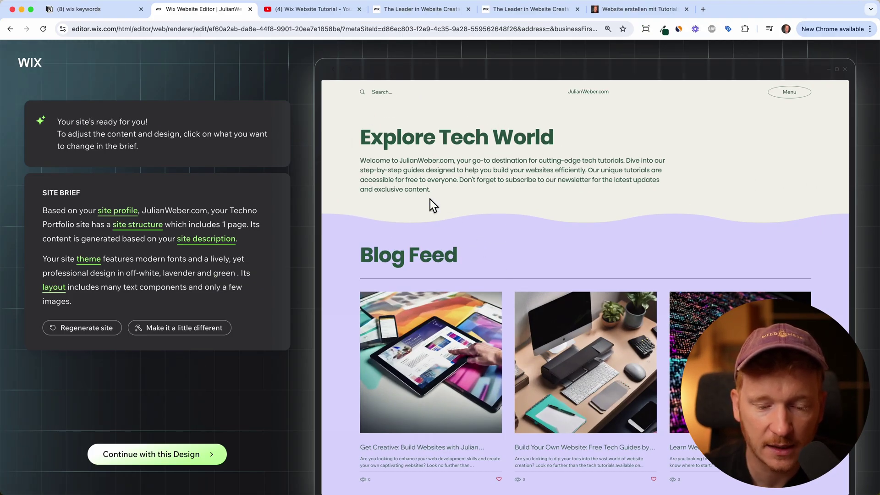
pyautogui.scroll(-3, 516, 260)
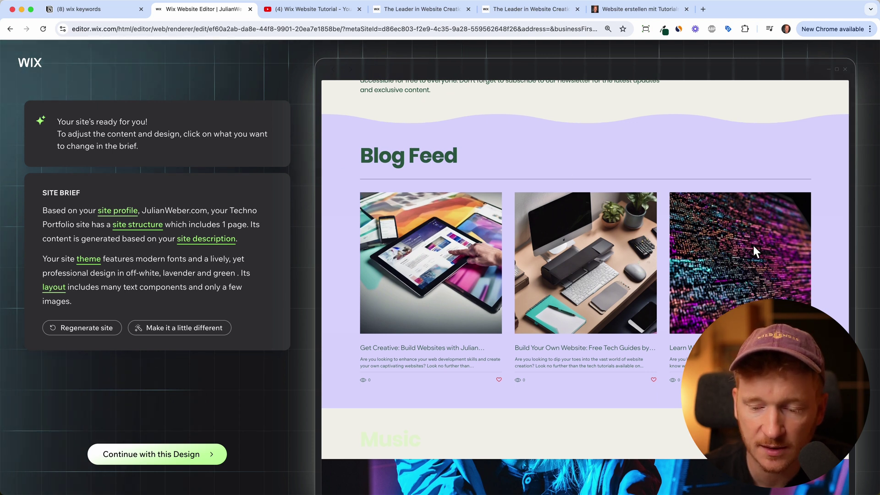
pyautogui.scroll(-6, 648, 183)
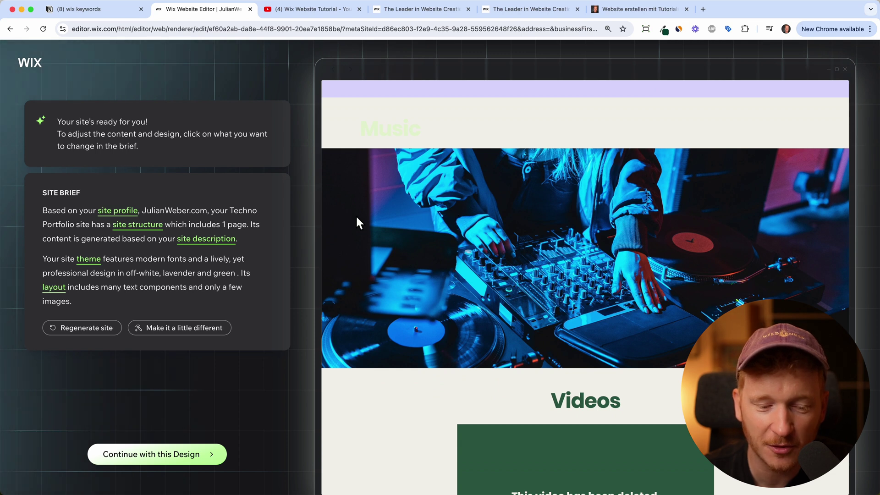
pyautogui.scroll(1, 541, 215)
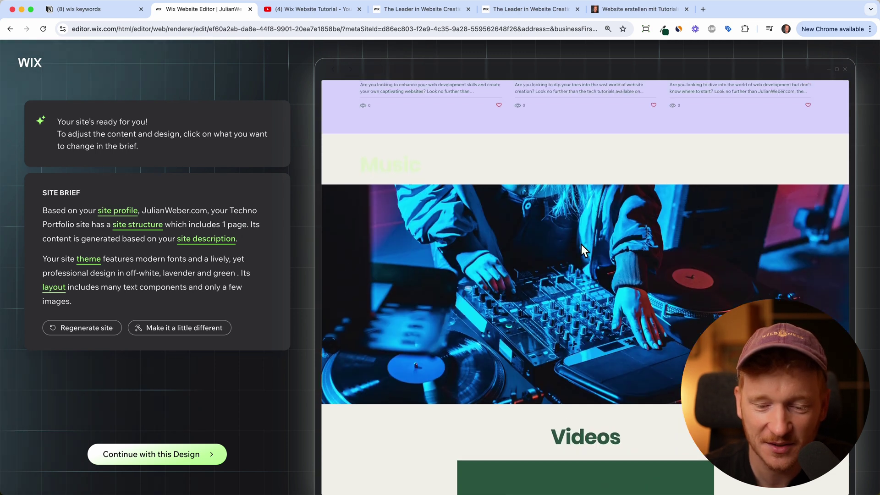
pyautogui.scroll(-2, 582, 273)
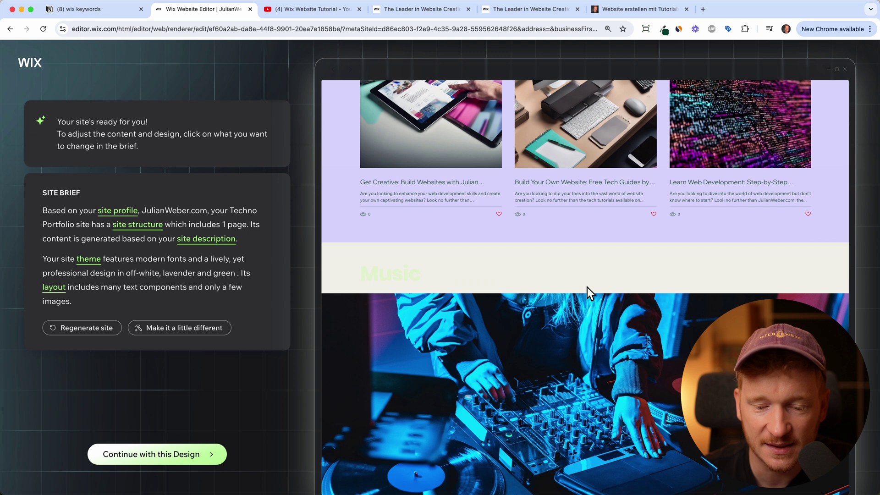
pyautogui.scroll(4, 587, 287)
pyautogui.scroll(2, 568, 402)
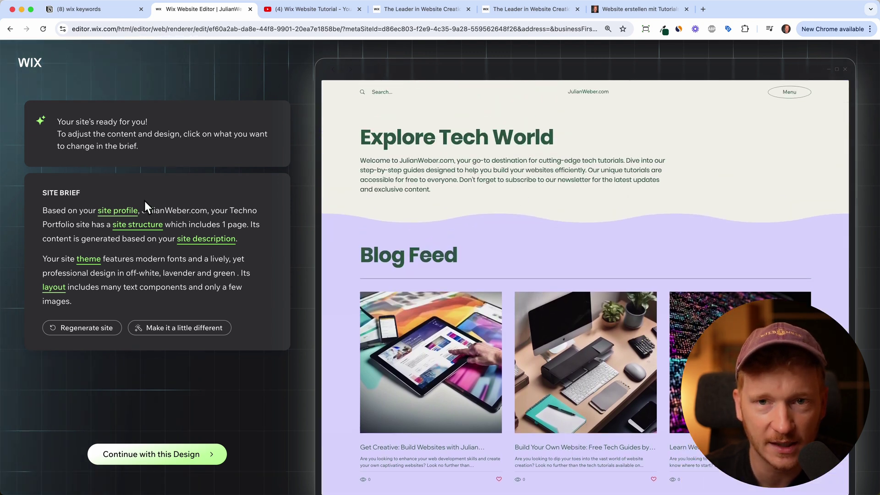
# In the site profile, change the site type to Tech Tutorials
pyautogui.click(123, 214)
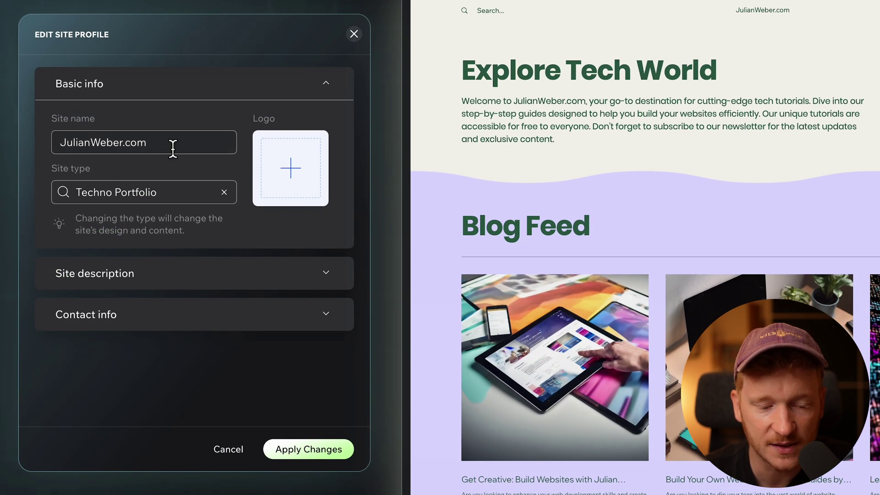
pyautogui.click(201, 191)
pyautogui.write('Tutorials')
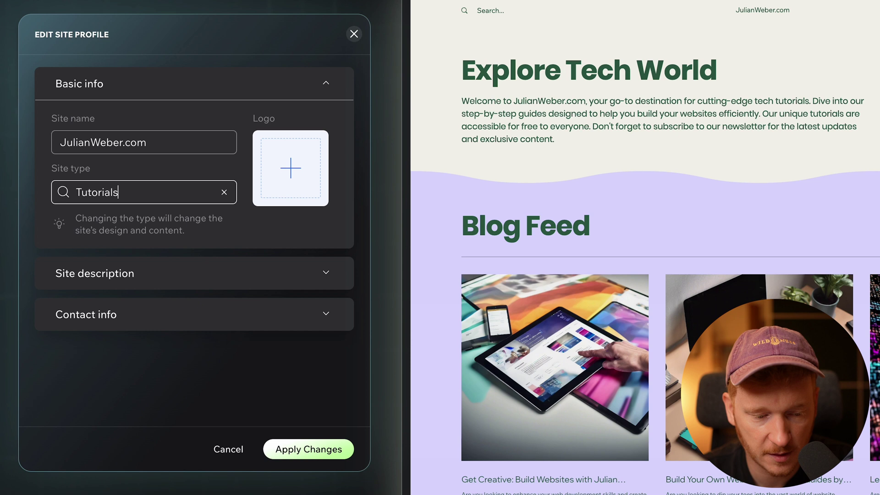
pyautogui.click(126, 223)
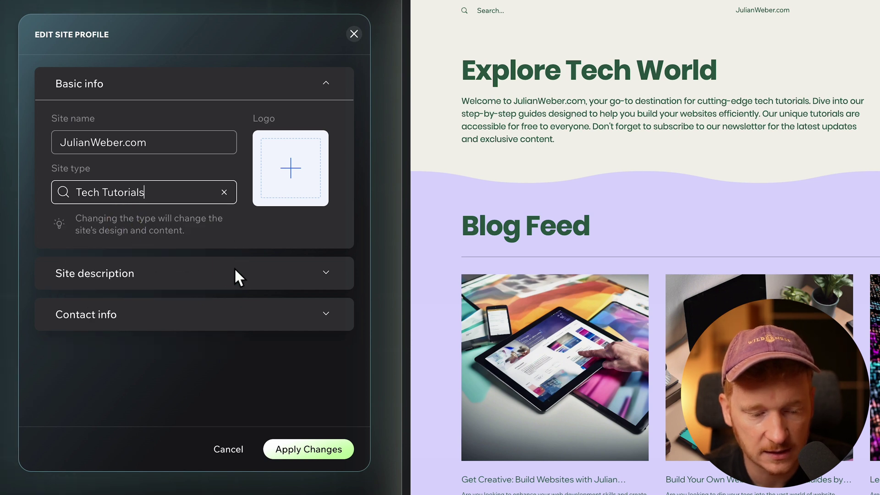
# Delete 'tech' from the site description, check the contact info, and apply the changes
pyautogui.click(334, 271)
pyautogui.scroll(-1, 254, 364)
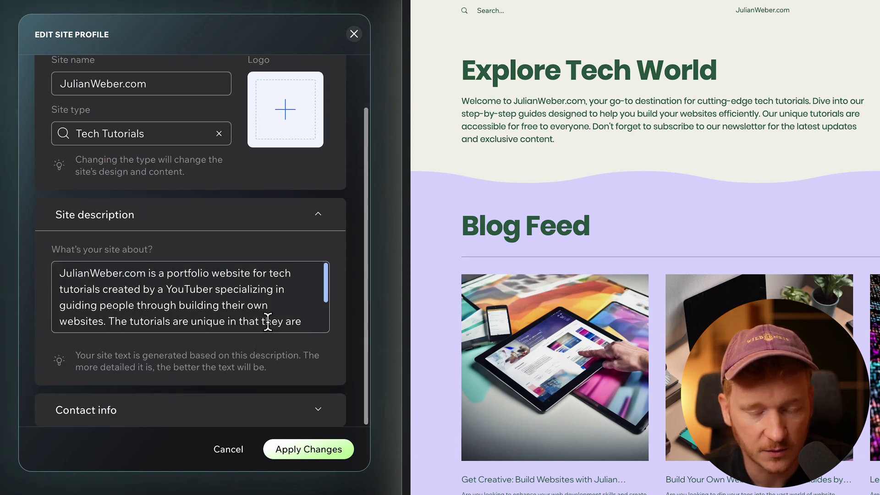
pyautogui.doubleClick(283, 274)
pyautogui.press('BackSpace')
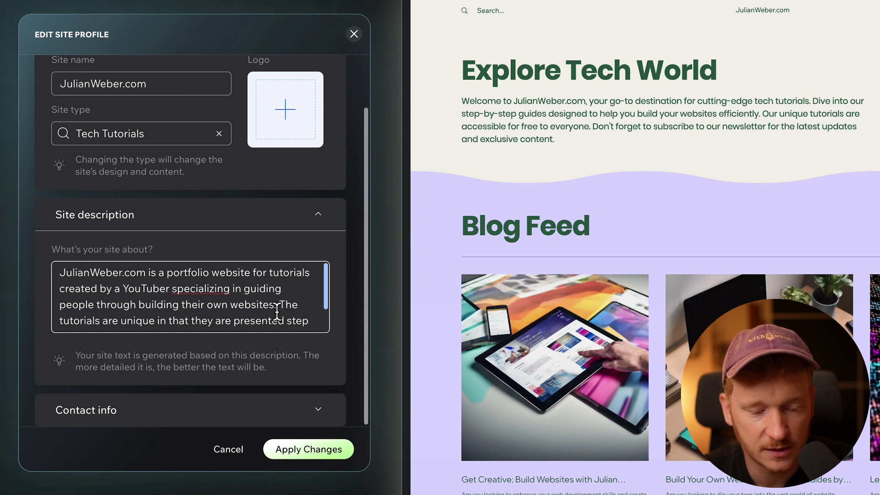
pyautogui.scroll(-2, 277, 313)
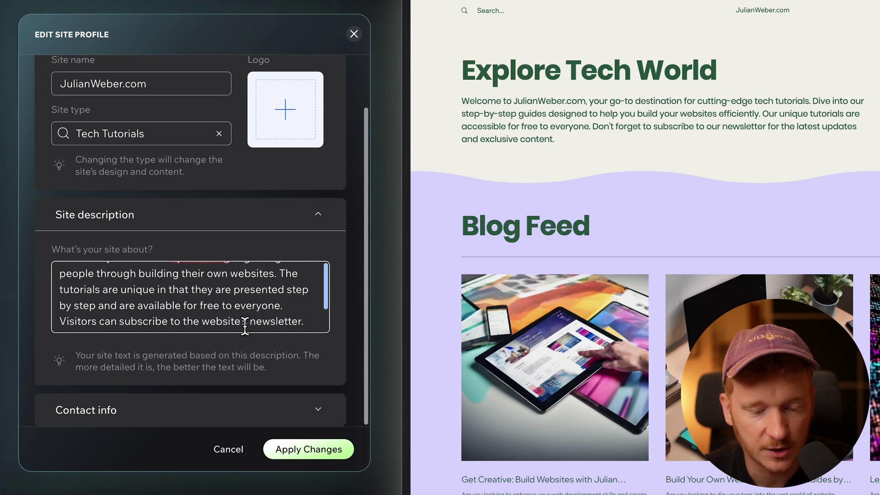
pyautogui.click(318, 215)
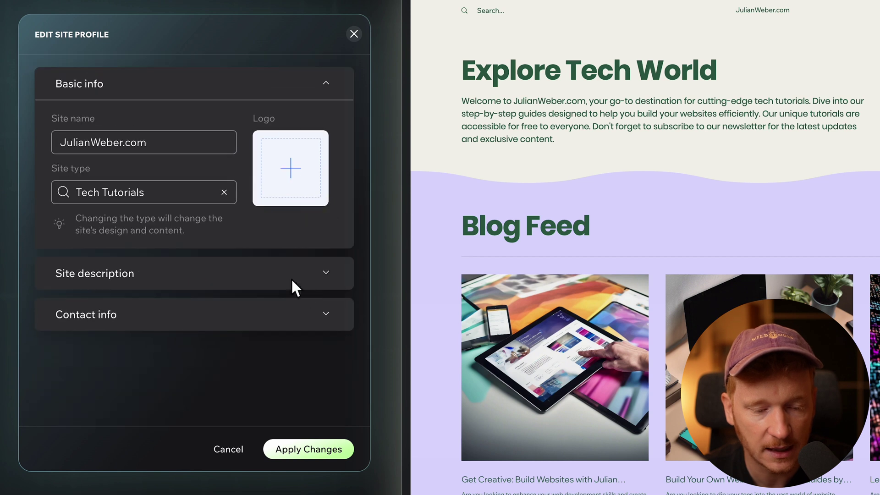
pyautogui.click(332, 321)
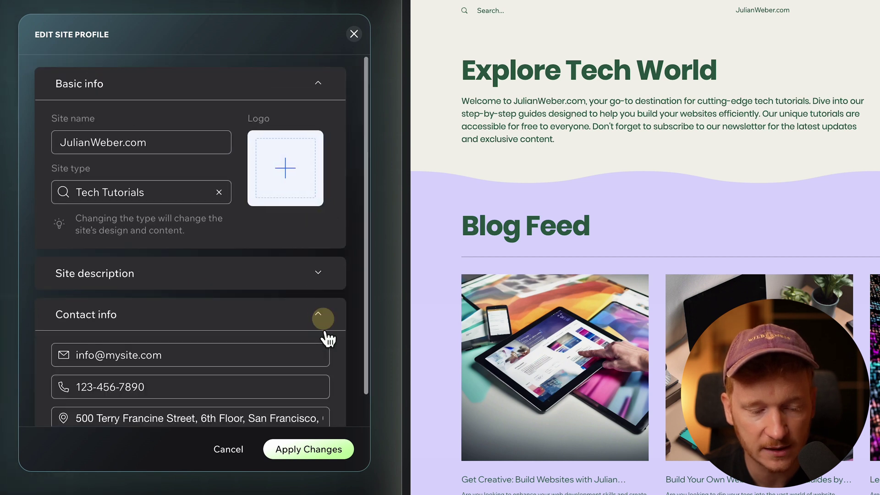
pyautogui.click(299, 447)
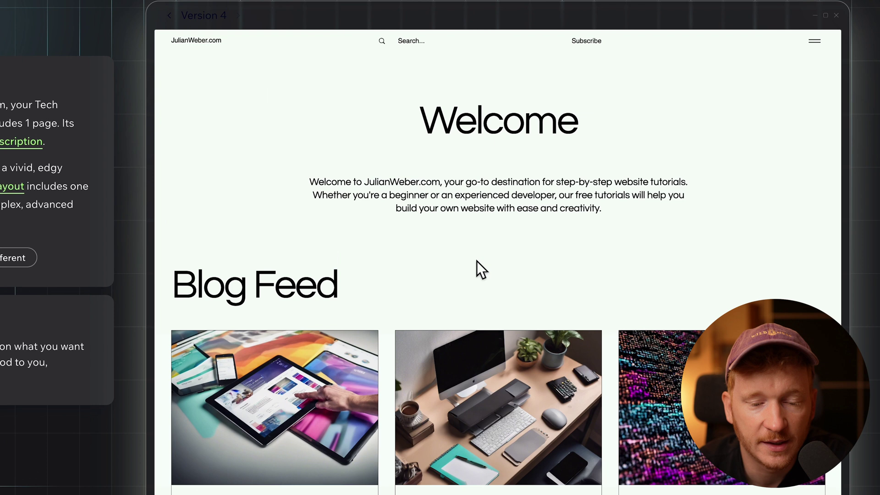
# Scroll the Version 4 preview past Blog Feed, Music, Videos and Key Offerings to the footer
pyautogui.scroll(-2, 568, 259)
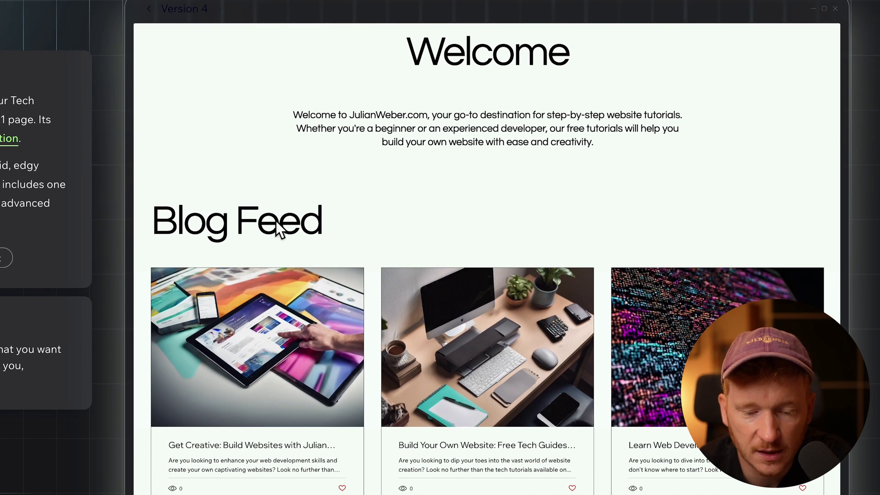
pyautogui.scroll(-8, 327, 326)
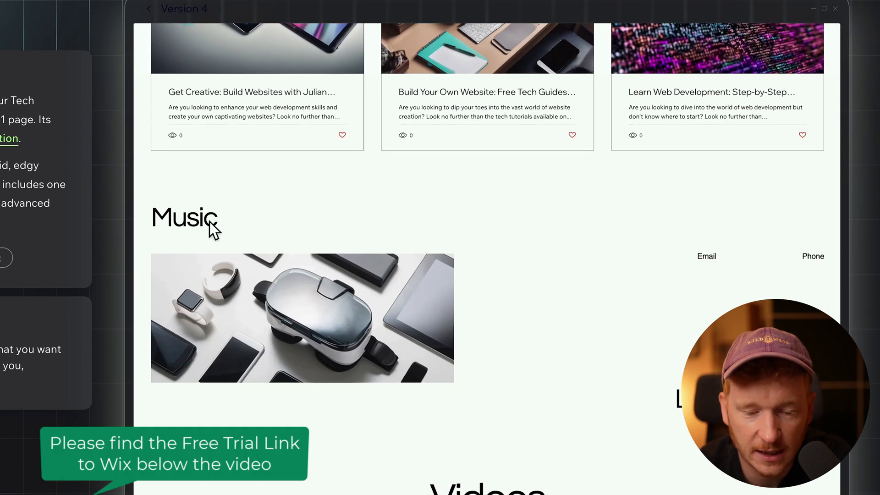
pyautogui.scroll(-1, 529, 321)
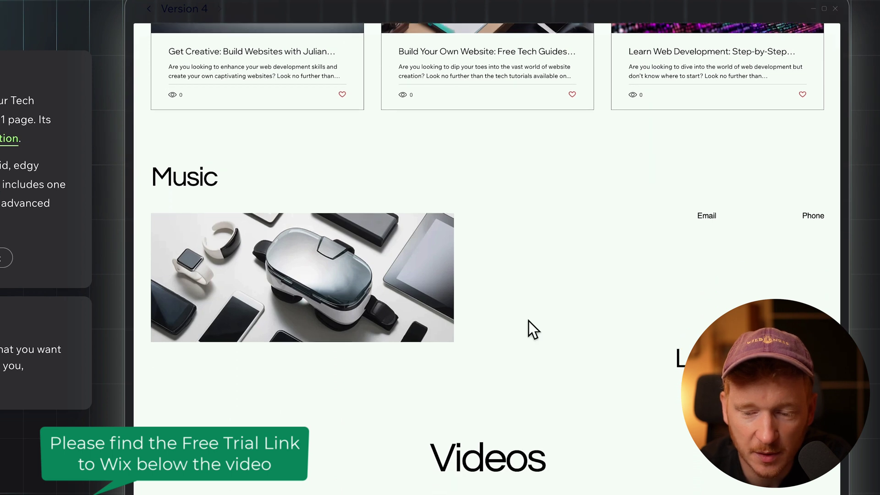
pyautogui.scroll(-4, 447, 318)
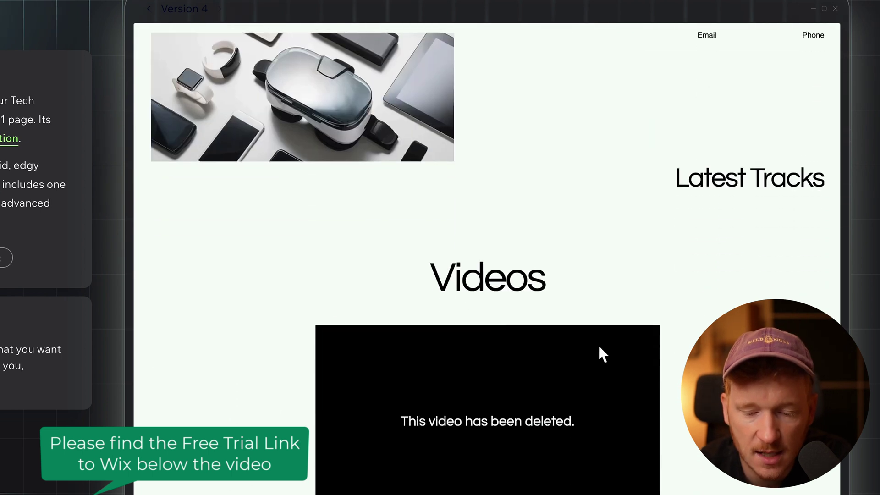
pyautogui.scroll(-4, 587, 384)
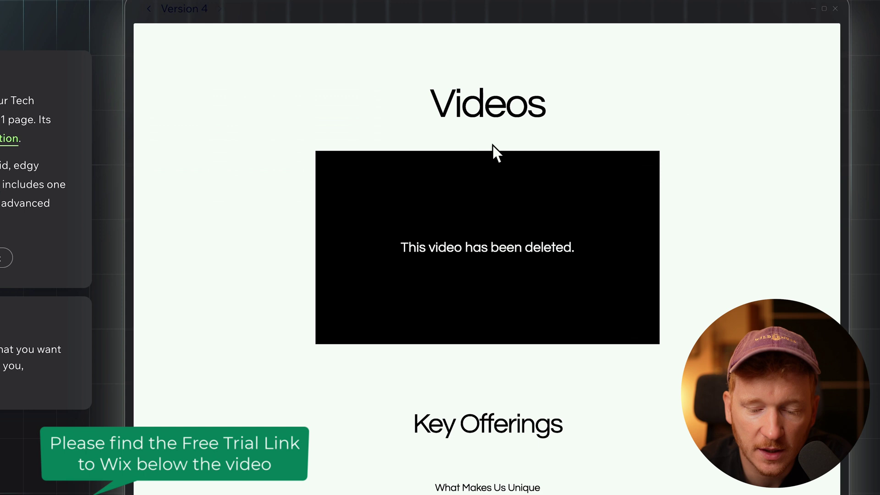
pyautogui.scroll(-8, 656, 395)
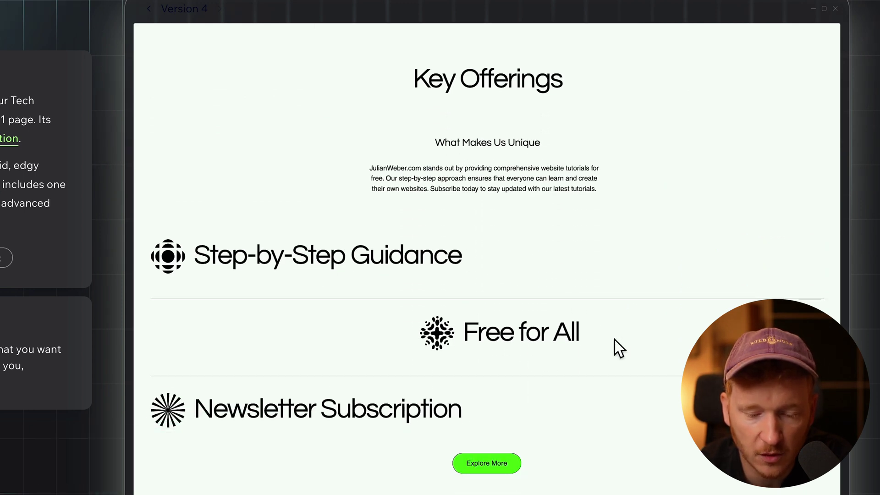
pyautogui.scroll(-3, 615, 341)
pyautogui.scroll(-2, 416, 318)
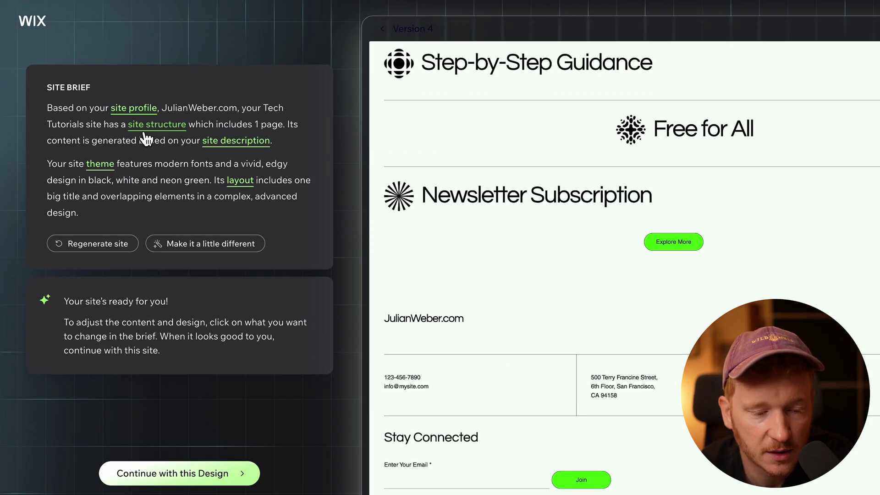
# Remove Music from the homepage, add Videos, About and Contact pages, and apply the structure
pyautogui.click(202, 83)
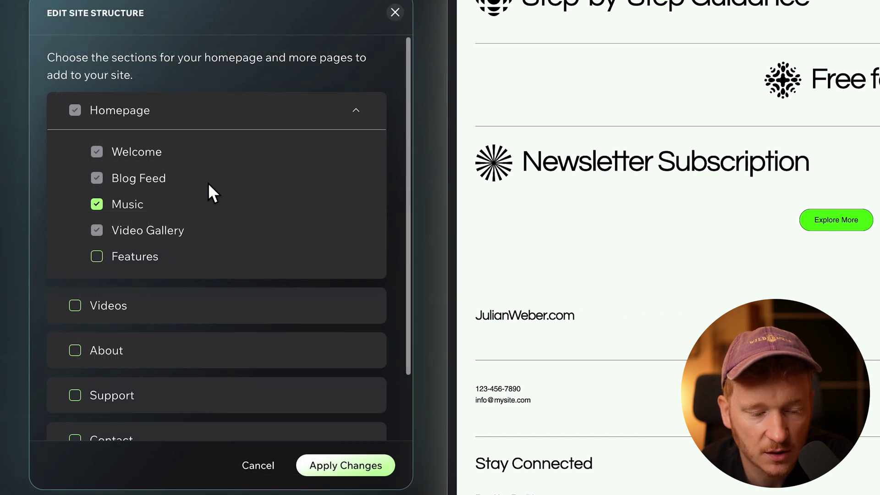
pyautogui.click(109, 223)
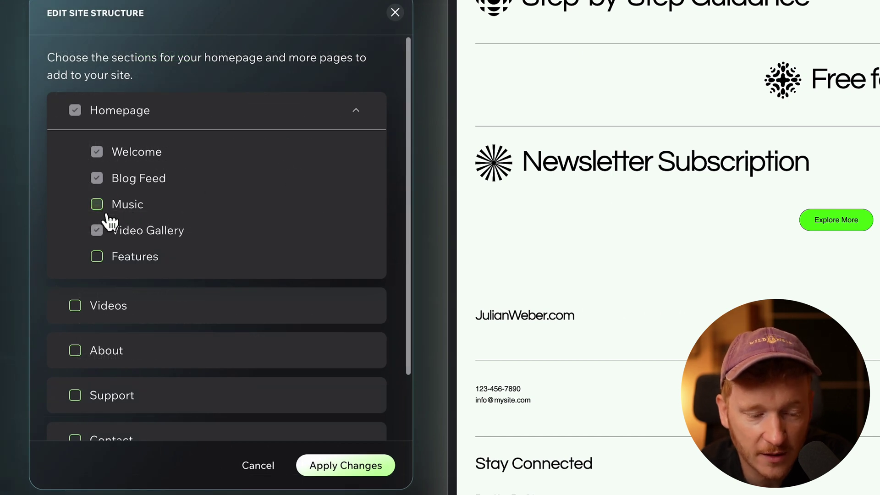
pyautogui.scroll(-2, 210, 348)
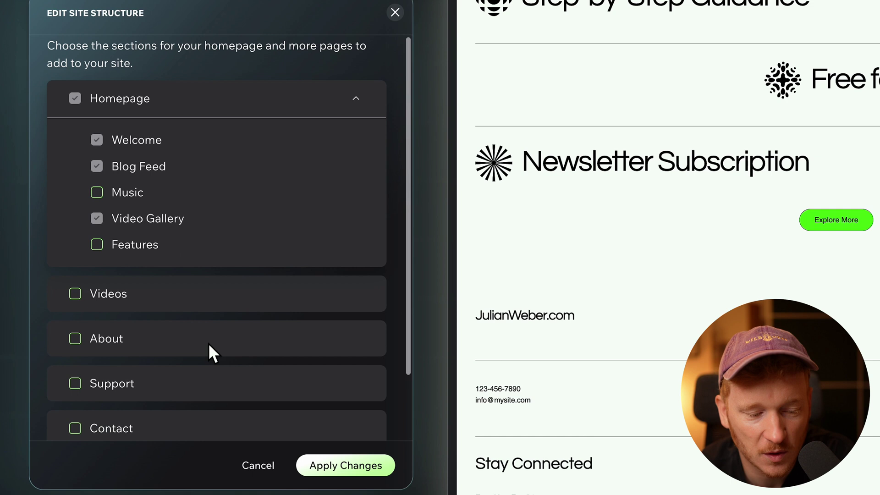
pyautogui.click(83, 280)
pyautogui.click(85, 320)
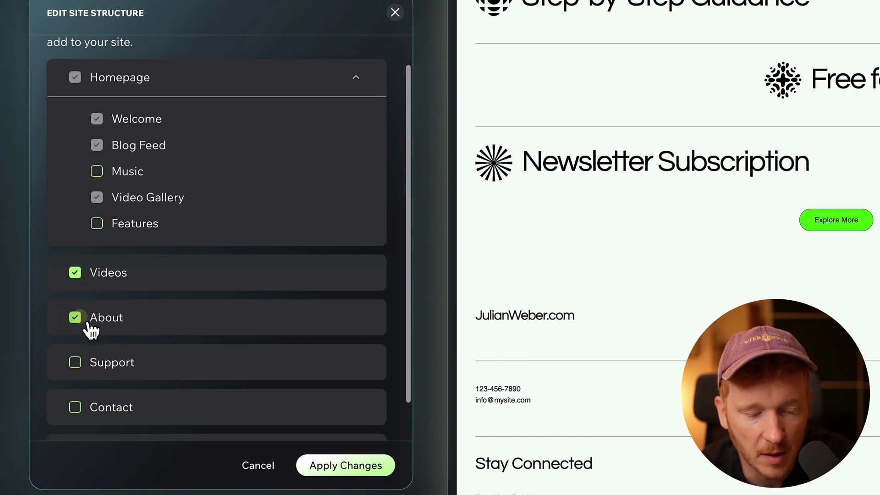
pyautogui.scroll(-3, 238, 381)
pyautogui.click(85, 369)
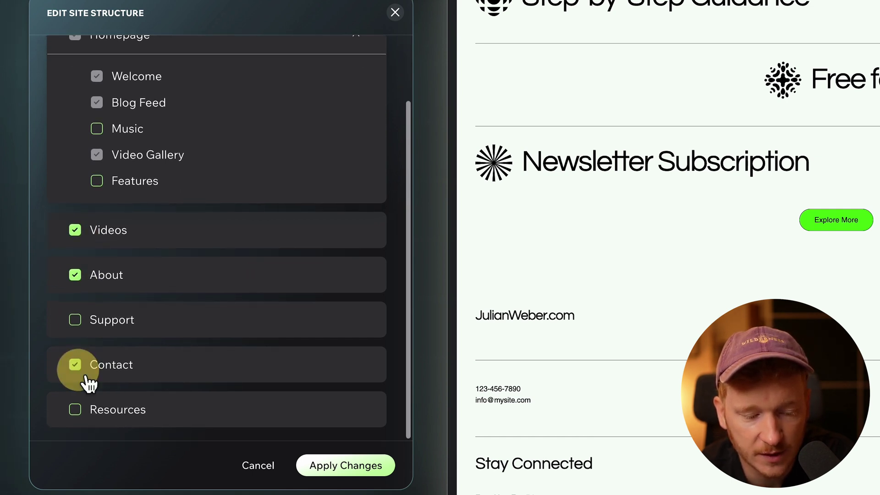
pyautogui.click(382, 459)
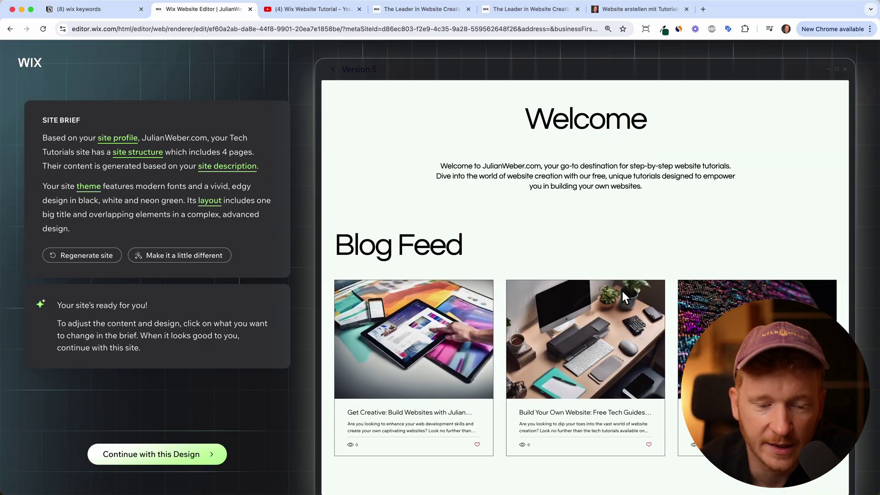
# Review the regenerated preview and bring up the Change Site Theme panel
pyautogui.scroll(-2, 624, 294)
pyautogui.scroll(-10, 622, 291)
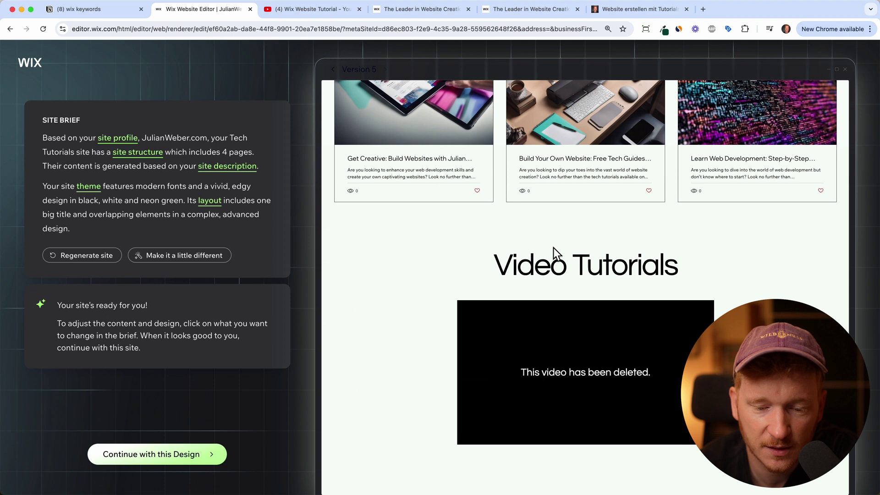
pyautogui.scroll(15, 554, 247)
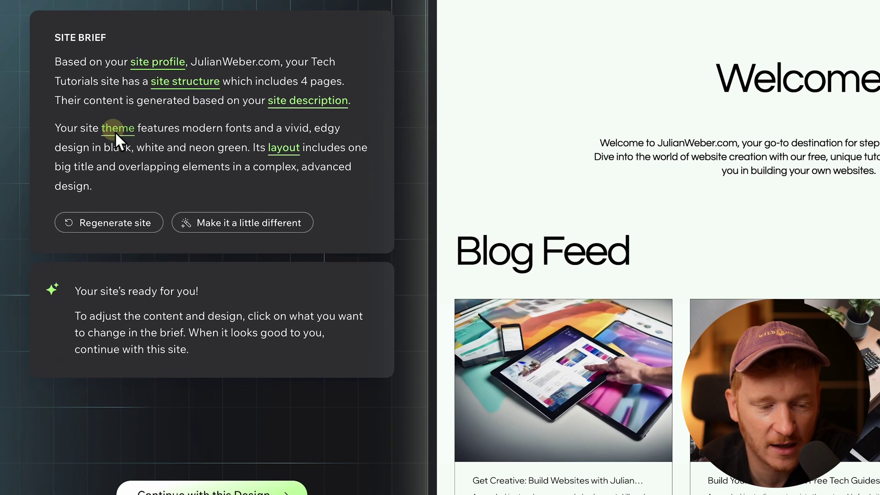
pyautogui.click(90, 189)
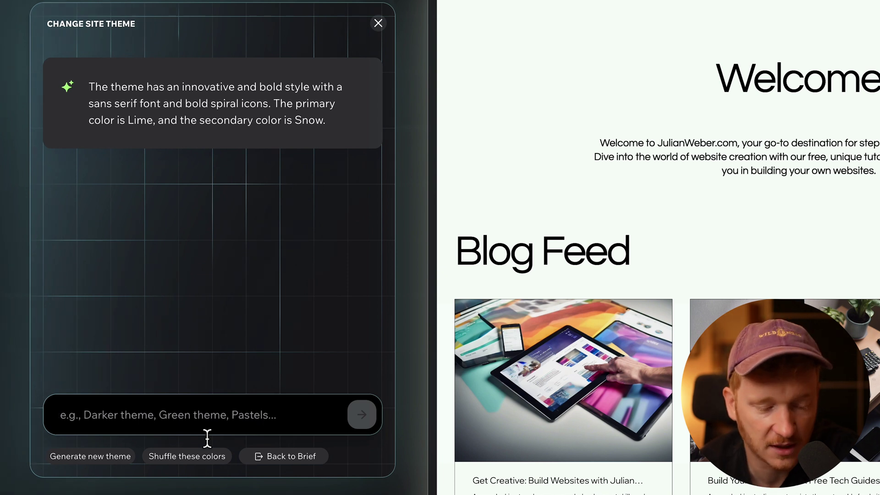
# Generate a new soft theme, review the cream and blush-pink result, and check version history
pyautogui.click(96, 458)
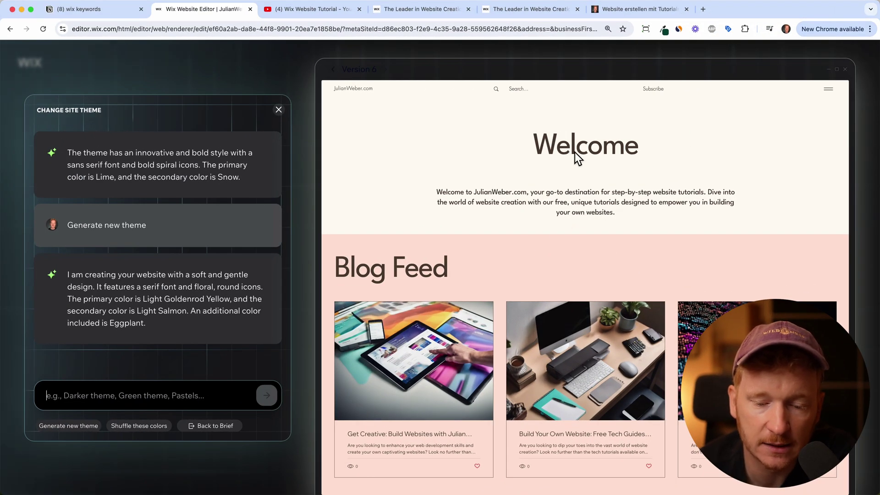
pyautogui.scroll(-3, 534, 238)
pyautogui.scroll(-5, 536, 202)
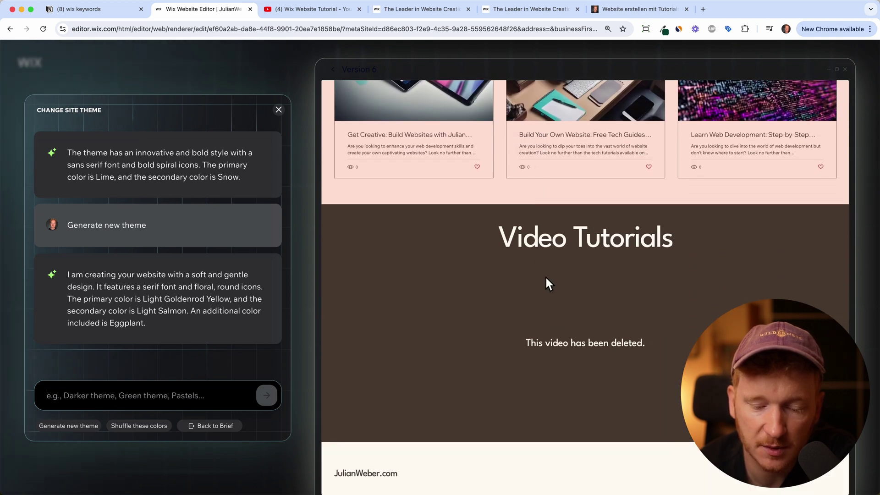
pyautogui.scroll(-2, 546, 278)
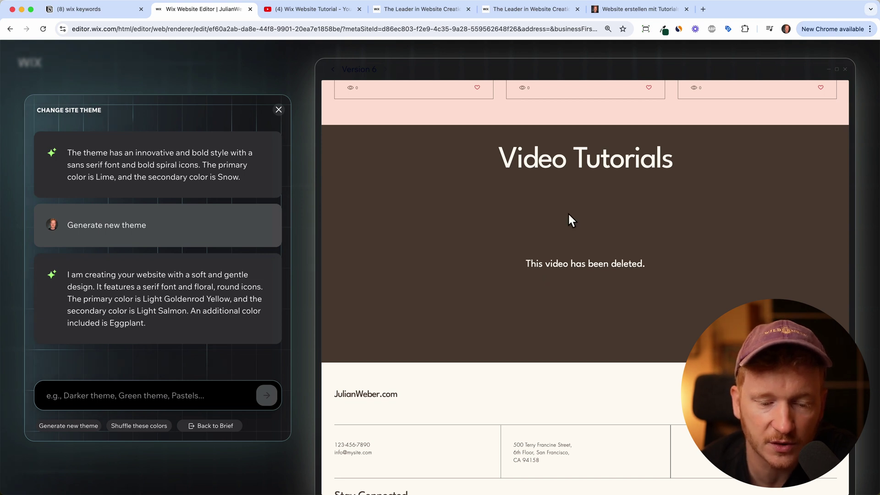
pyautogui.scroll(10, 569, 214)
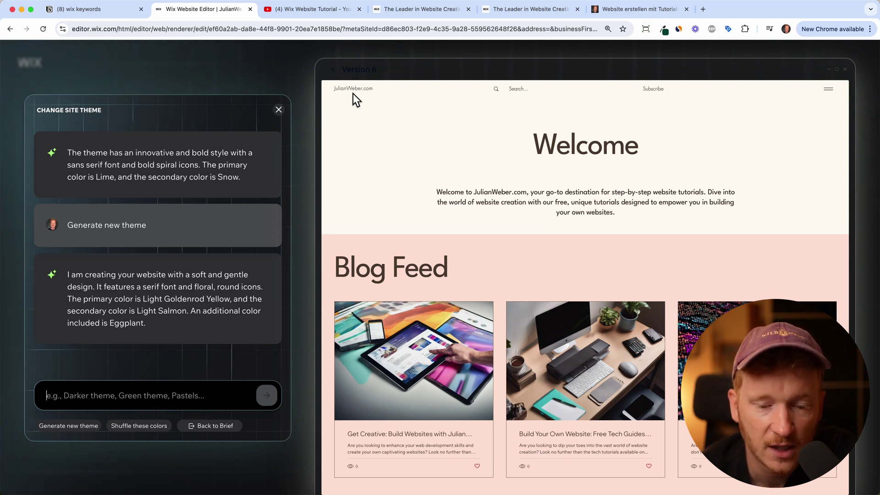
pyautogui.click(362, 70)
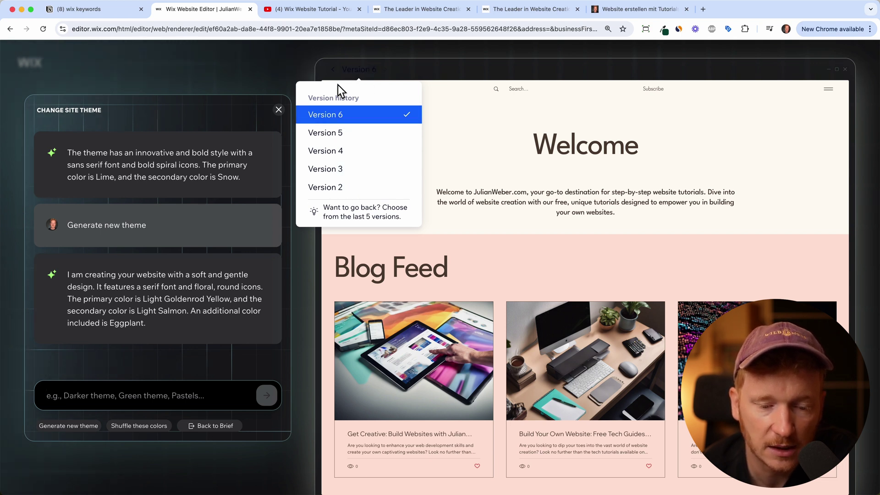
# Keep Version 6, briefly checking the layout, theme, description and structure panels
pyautogui.click(231, 81)
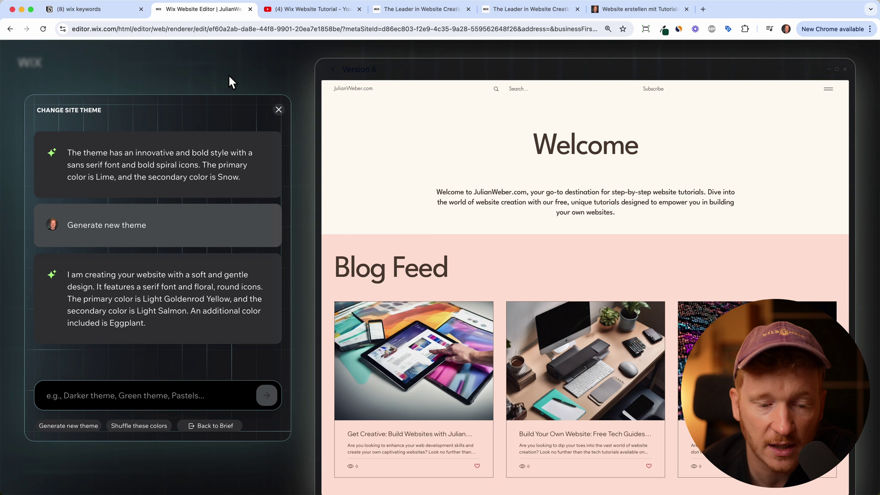
pyautogui.click(286, 117)
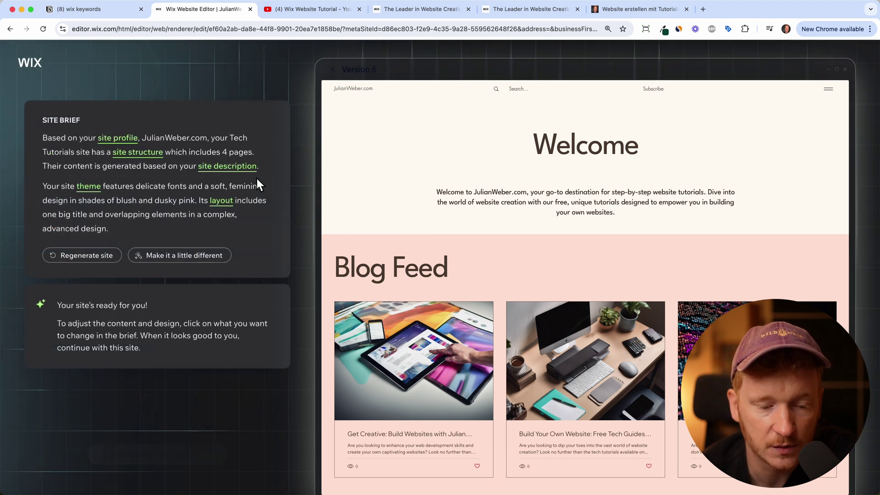
pyautogui.click(229, 202)
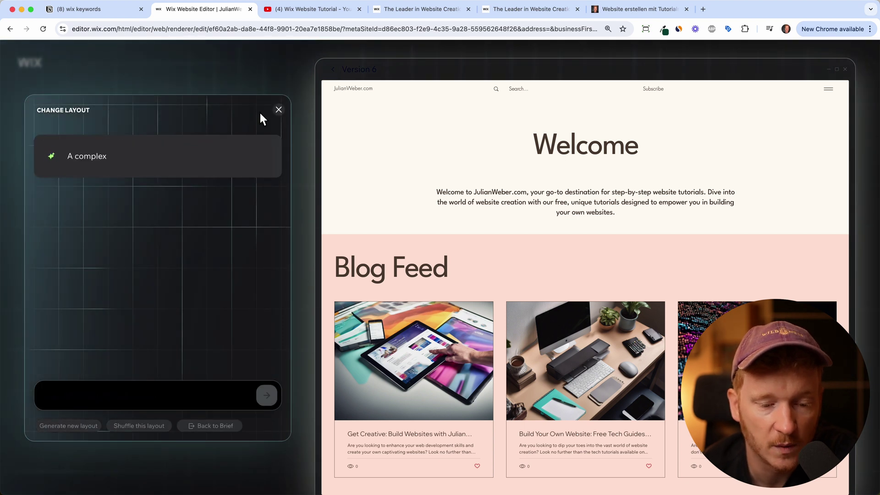
pyautogui.click(283, 111)
pyautogui.click(88, 186)
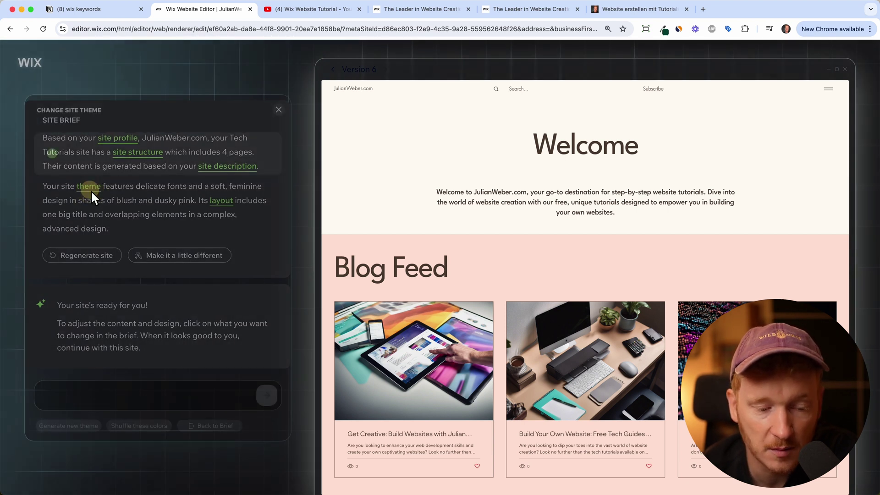
pyautogui.click(283, 110)
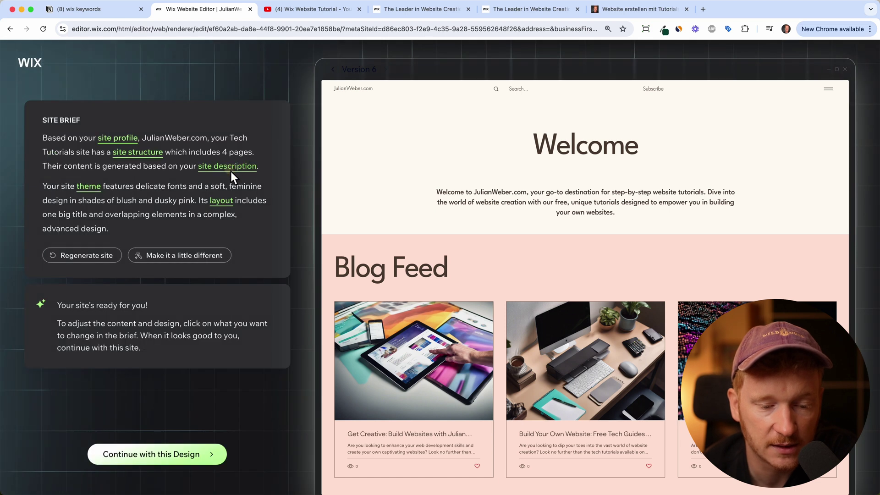
pyautogui.click(233, 166)
pyautogui.click(284, 111)
pyautogui.click(147, 152)
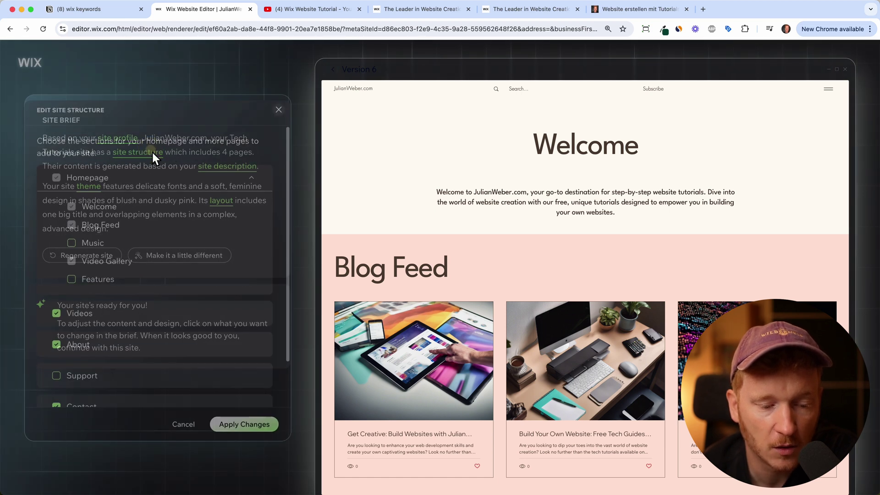
pyautogui.click(278, 111)
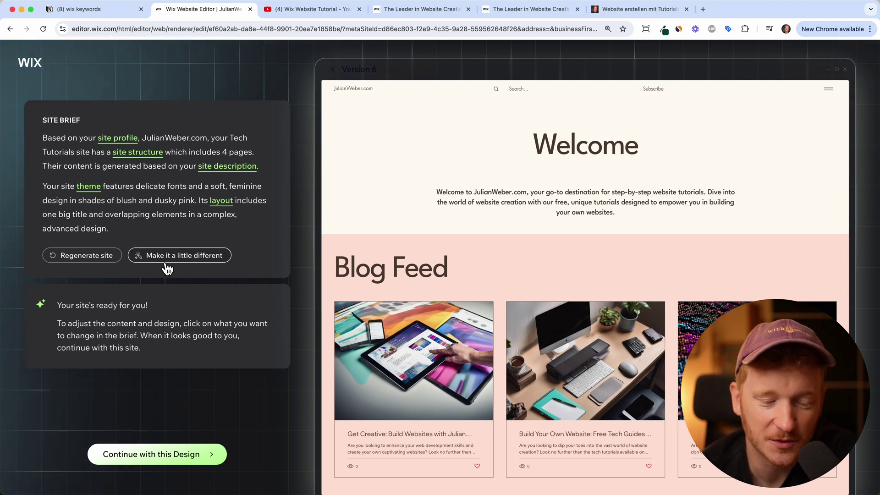
# Scroll through the Version 6 preview to confirm the final design
pyautogui.scroll(-6, 441, 262)
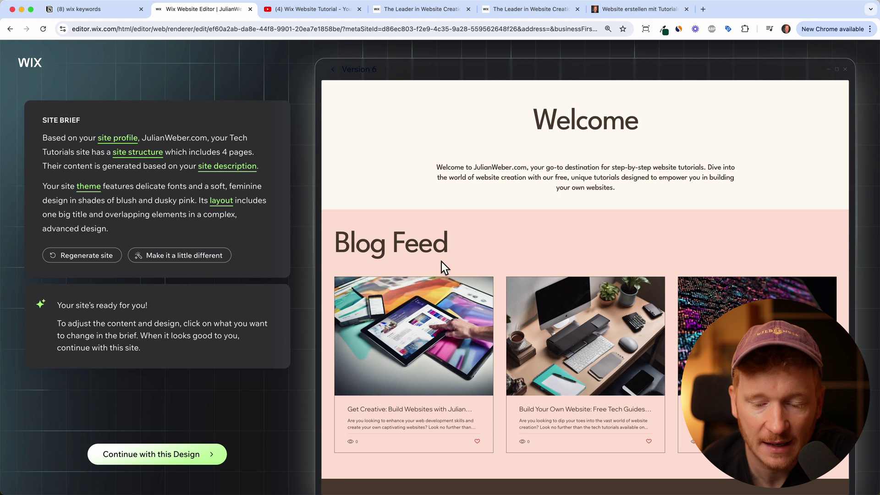
pyautogui.scroll(-3, 589, 190)
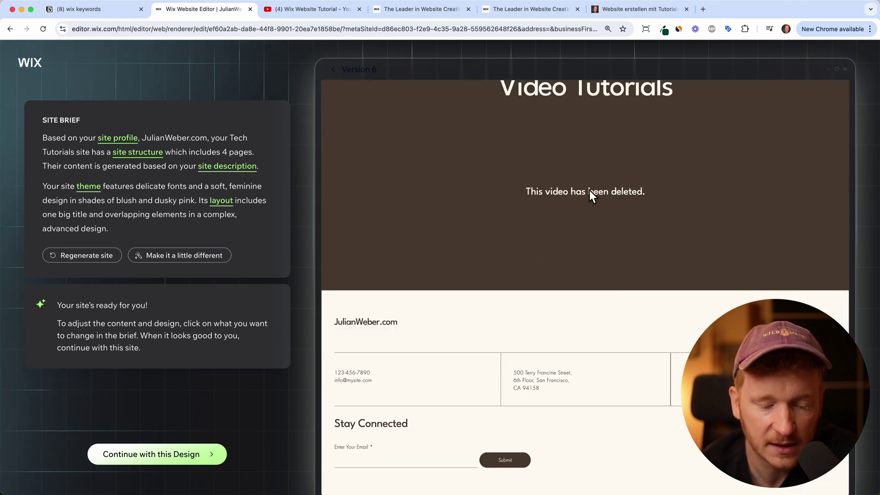
pyautogui.scroll(15, 590, 191)
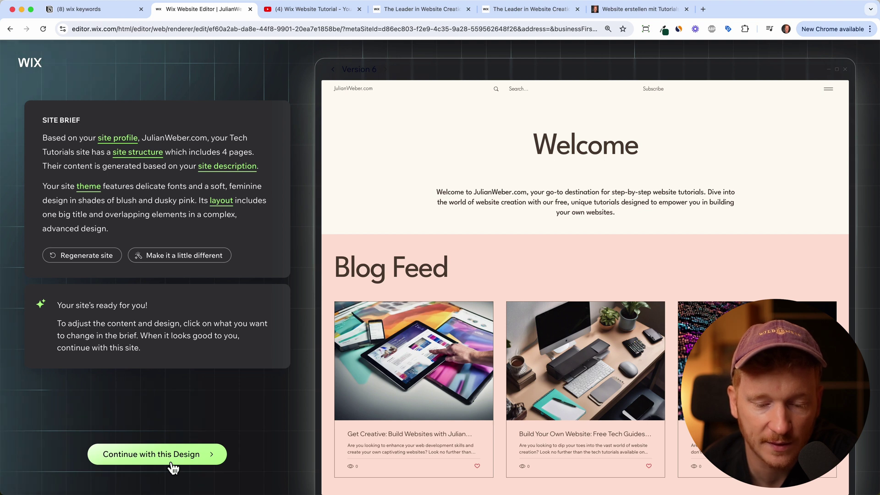
# Accept the design, delete the duplicated '.com' from the suggested domain, and continue to the editor
pyautogui.click(155, 453)
pyautogui.click(729, 295)
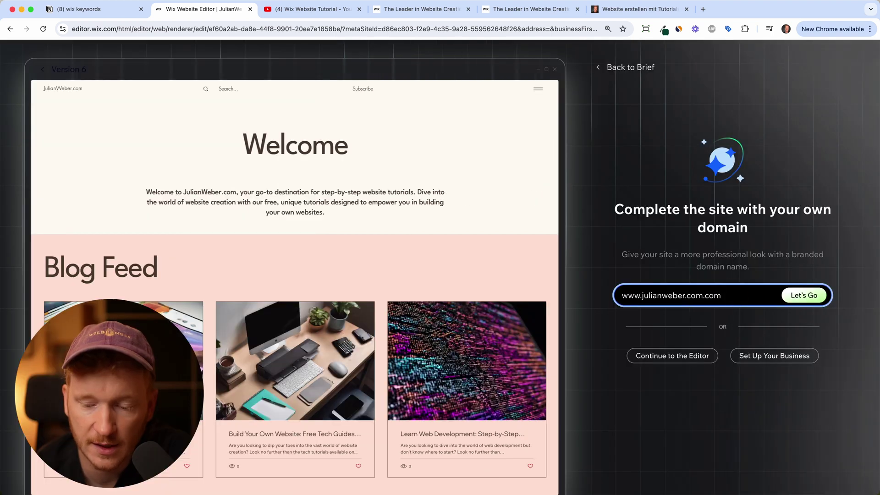
pyautogui.press('BackSpace')
pyautogui.press('BackSpace')
pyautogui.press('BackSpace')
pyautogui.press('BackSpace')
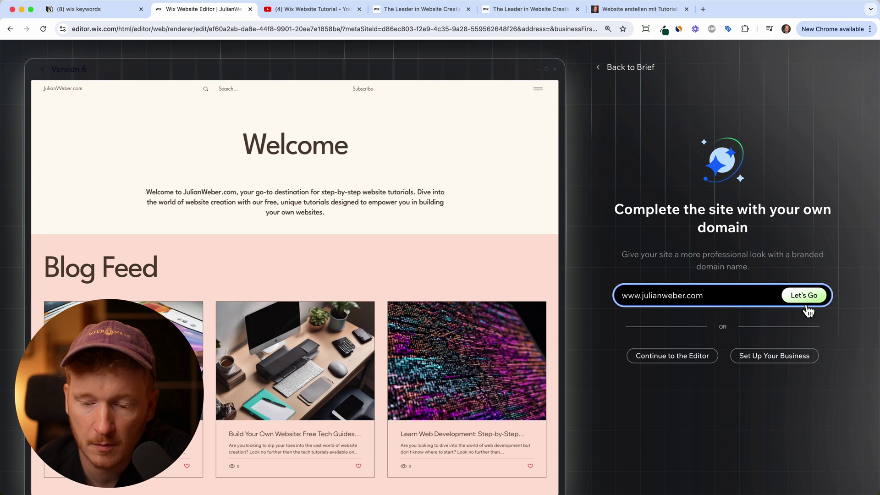
pyautogui.click(820, 307)
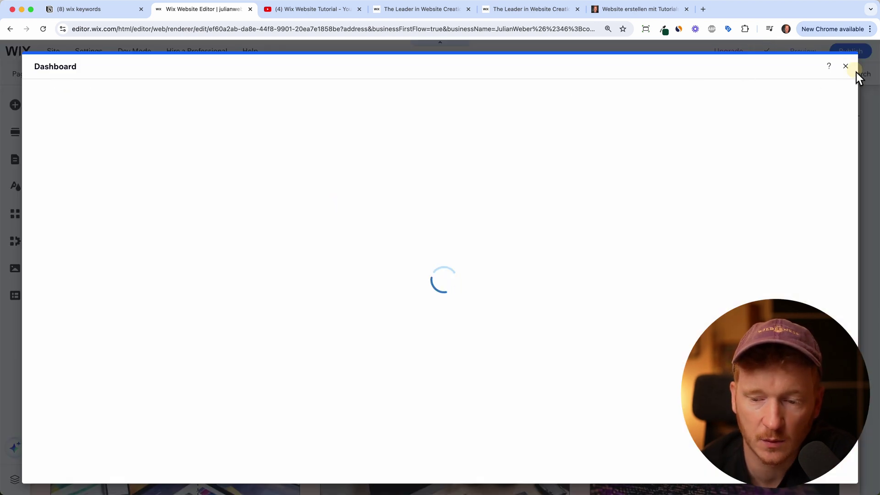
# Close the dashboard and select the Video Tutorials video reading 'This video has been deleted.'
pyautogui.click(855, 72)
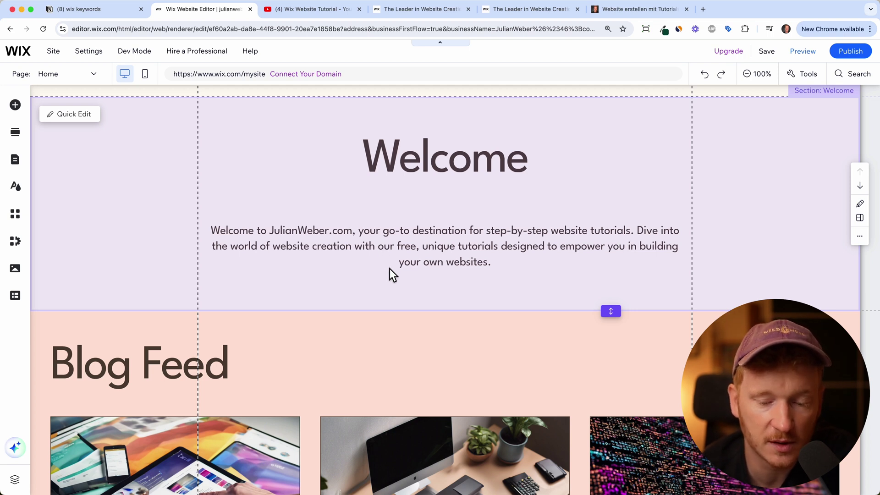
pyautogui.scroll(-5, 483, 238)
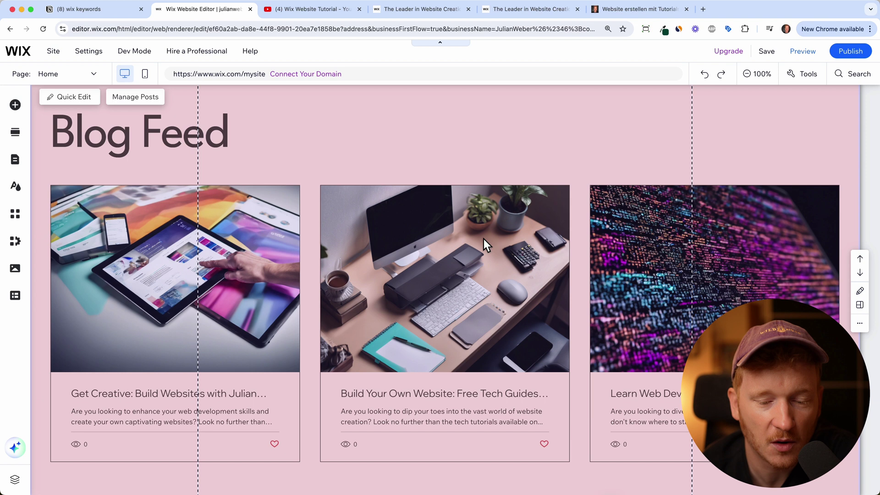
pyautogui.scroll(-1, 483, 238)
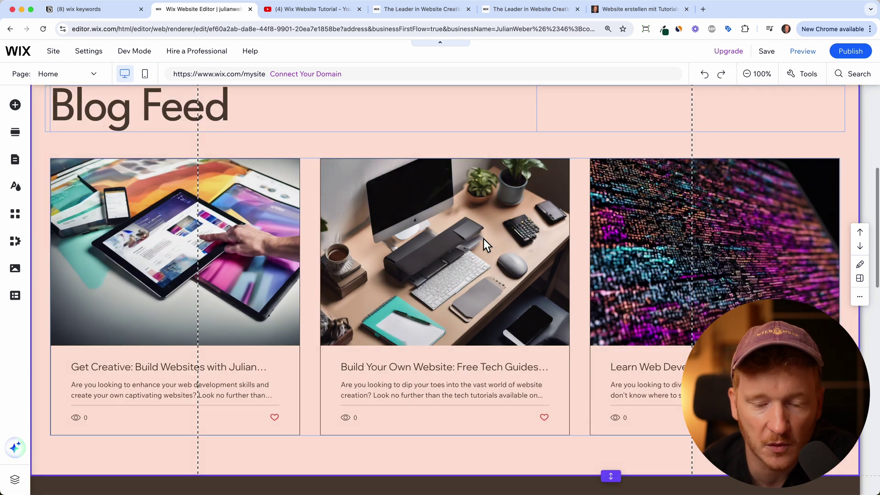
pyautogui.click(261, 225)
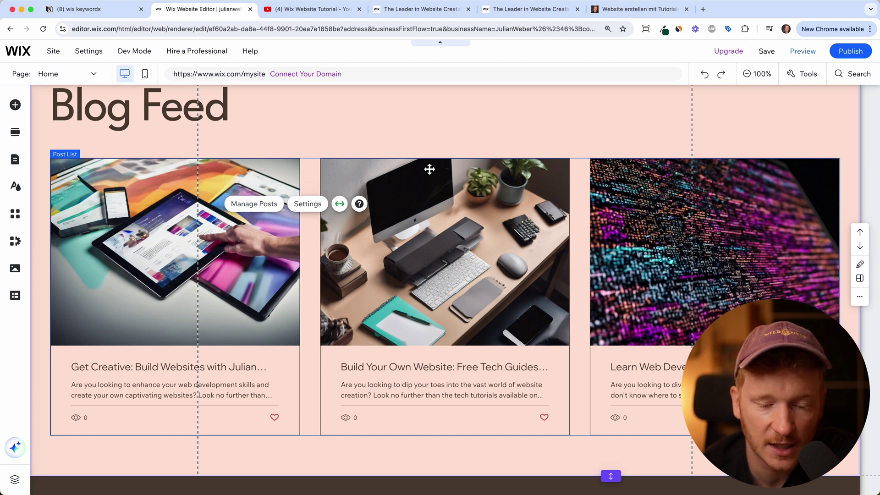
pyautogui.scroll(-9, 290, 222)
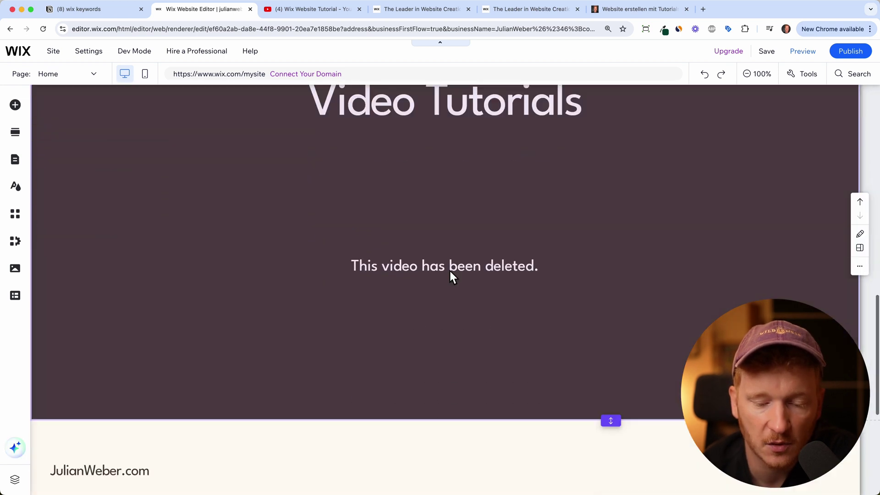
pyautogui.click(518, 265)
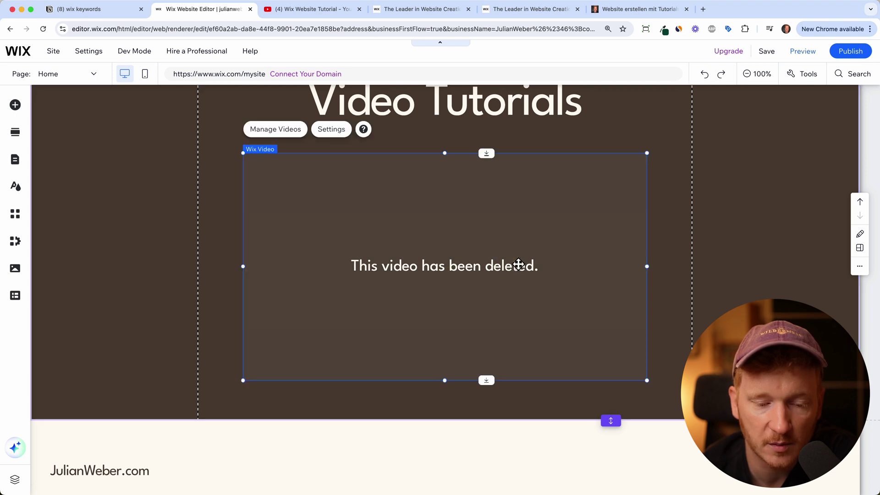
# Copy the YouTube tutorial's URL and embed it into the element's Wix Video library
pyautogui.click(299, 14)
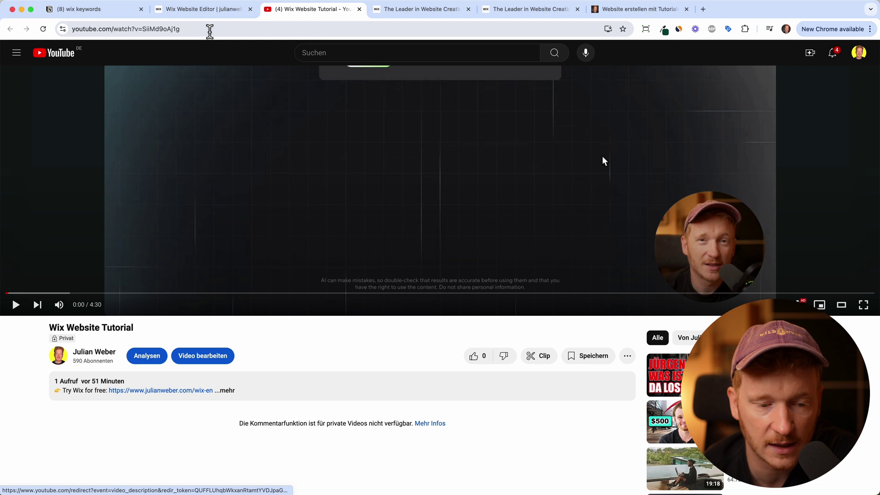
pyautogui.click(210, 29)
pyautogui.click(202, 10)
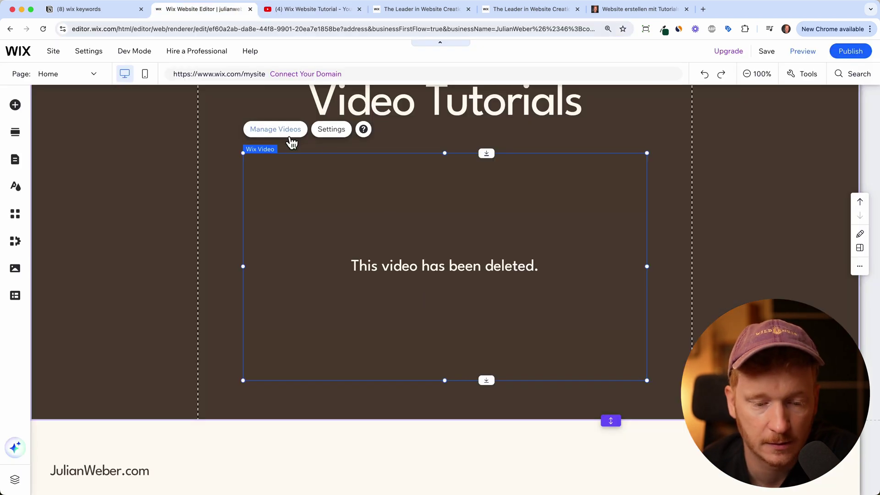
pyautogui.click(286, 138)
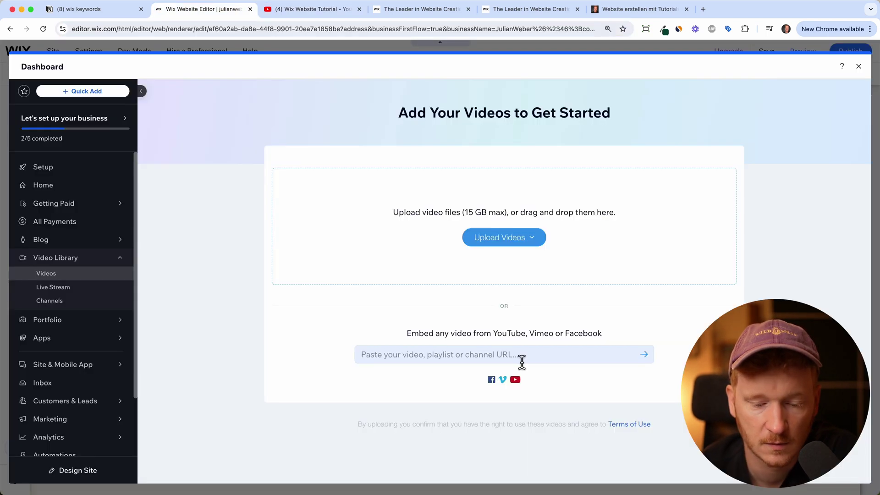
pyautogui.click(522, 362)
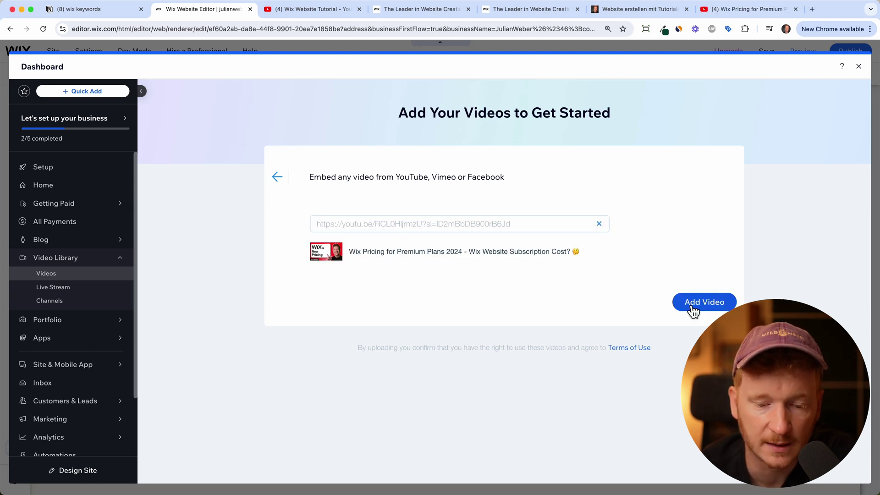
pyautogui.click(692, 308)
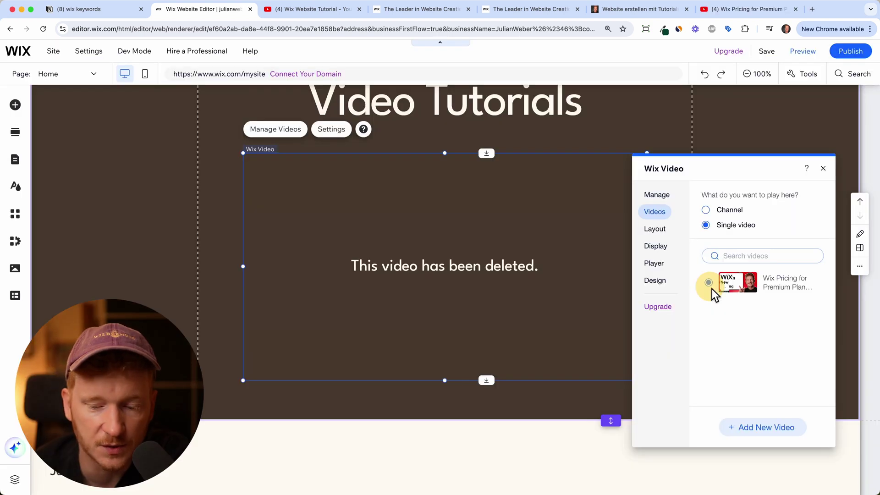
# Set the Wix Pricing for Premium Plans 2024 video to play in Video Tutorials
pyautogui.click(710, 284)
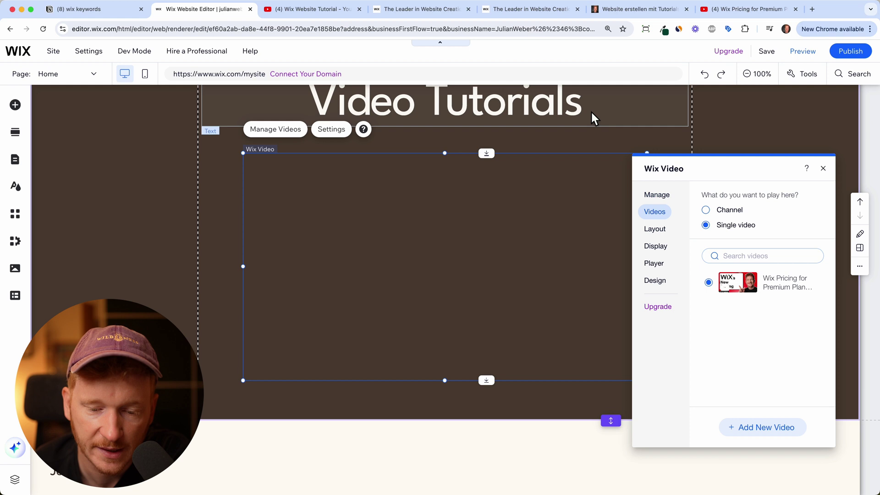
pyautogui.click(743, 132)
pyautogui.scroll(-1, 689, 207)
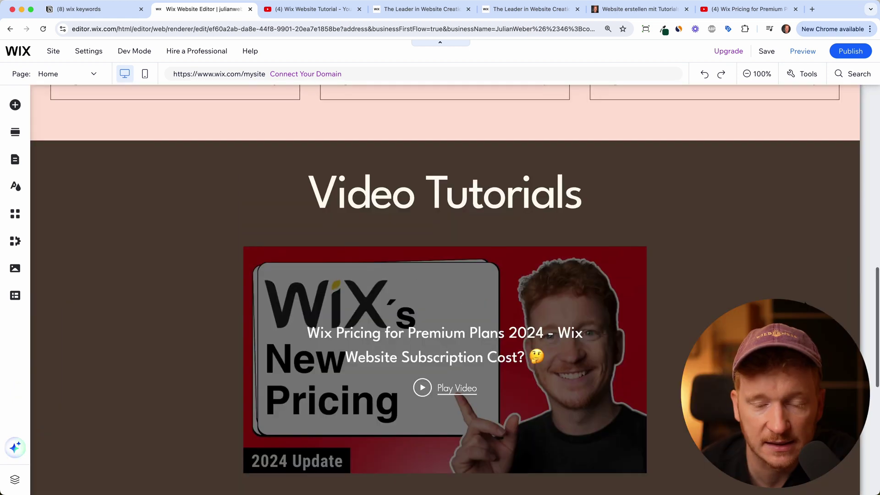
pyautogui.scroll(10, 805, 303)
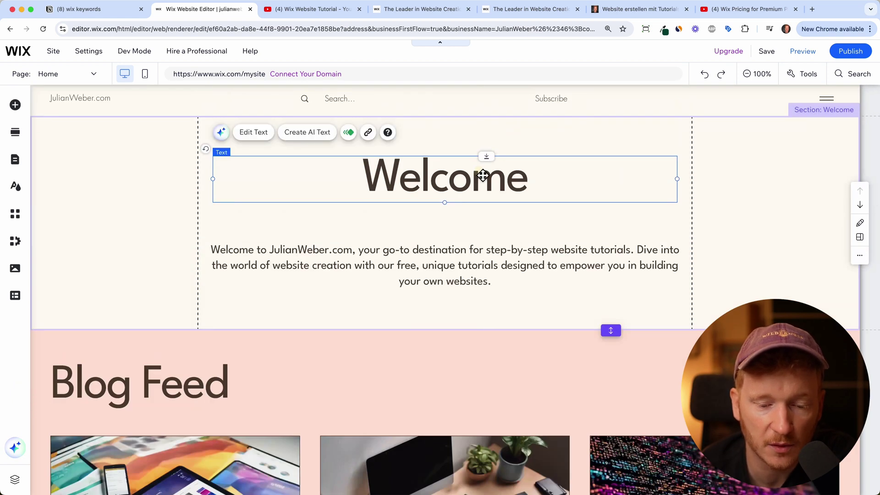
# Nudge the Welcome heading slightly up and right, then scroll down to check the page
pyautogui.moveTo(481, 175)
pyautogui.mouseDown()
pyautogui.moveTo(454, 203)
pyautogui.moveTo(488, 173)
pyautogui.moveTo(503, 173)
pyautogui.moveTo(486, 177)
pyautogui.mouseUp()
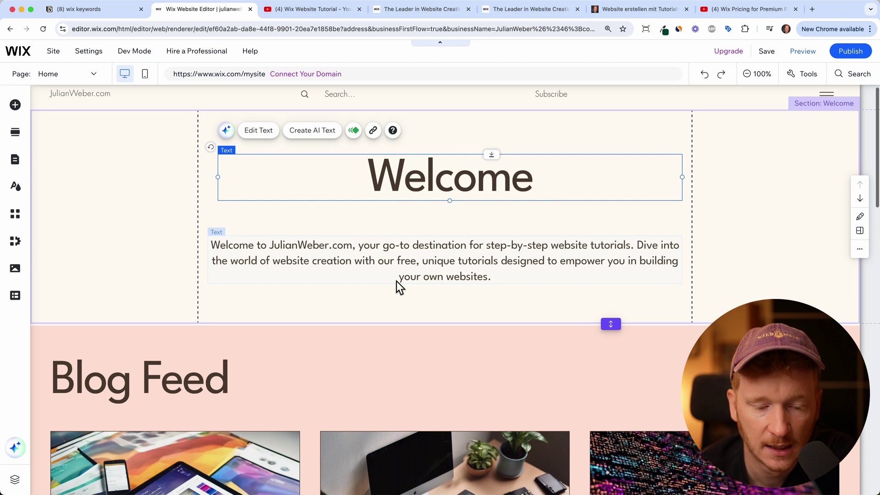
pyautogui.scroll(-5, 397, 281)
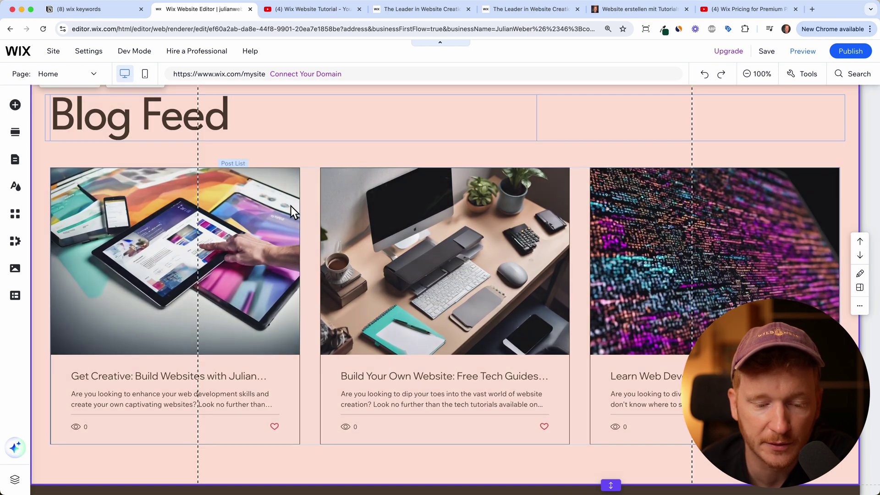
pyautogui.scroll(-7, 355, 302)
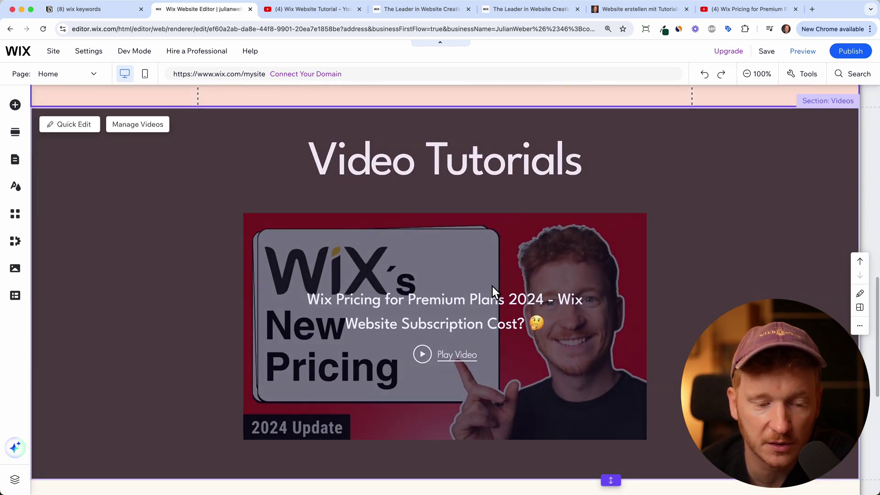
pyautogui.scroll(-6, 492, 286)
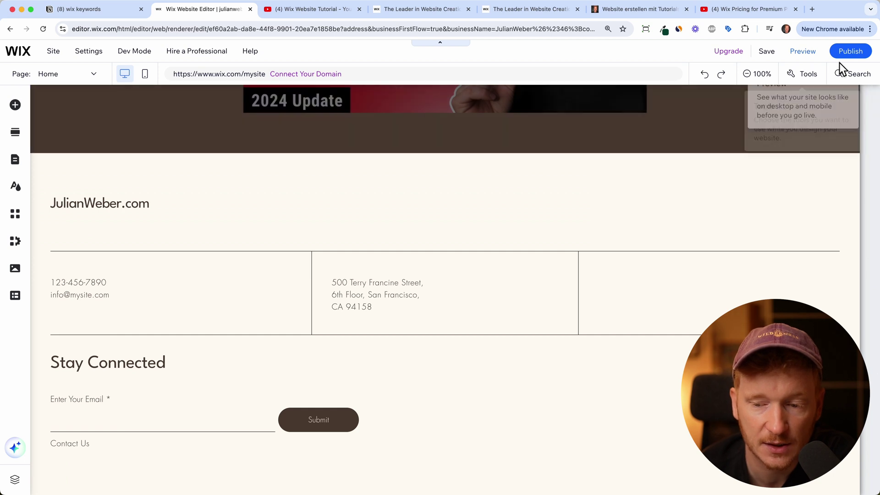
# Publish the site, view it live on wixsite, then dismiss the confirmation and mobile prompt
pyautogui.click(849, 60)
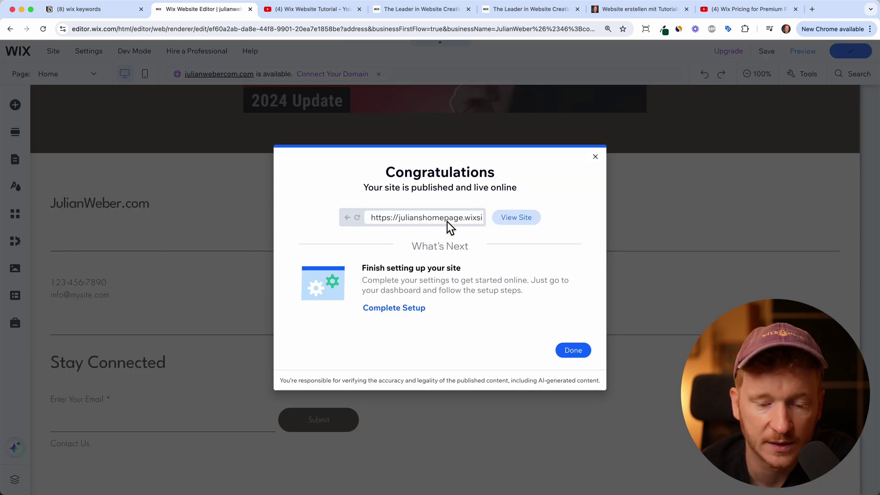
pyautogui.click(517, 217)
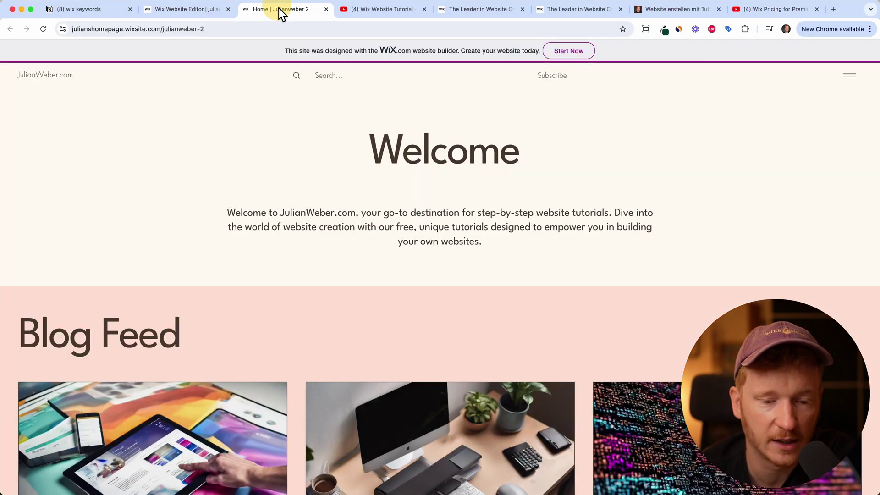
pyautogui.click(202, 13)
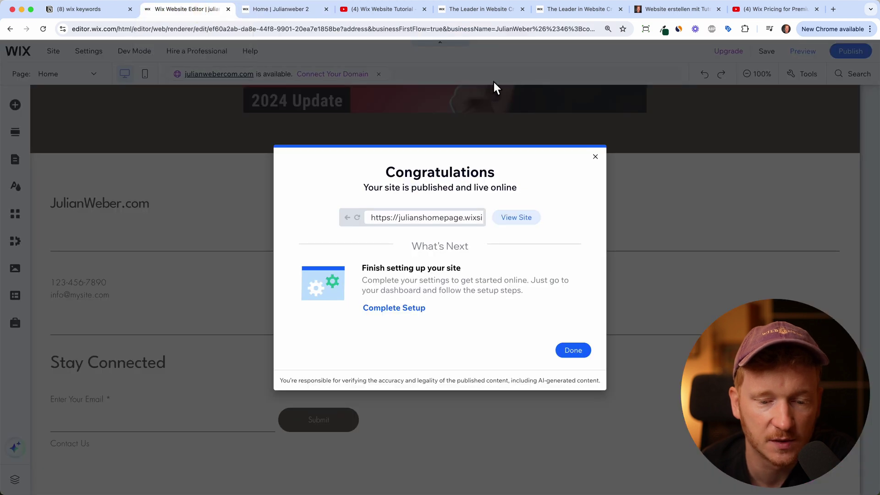
pyautogui.click(580, 217)
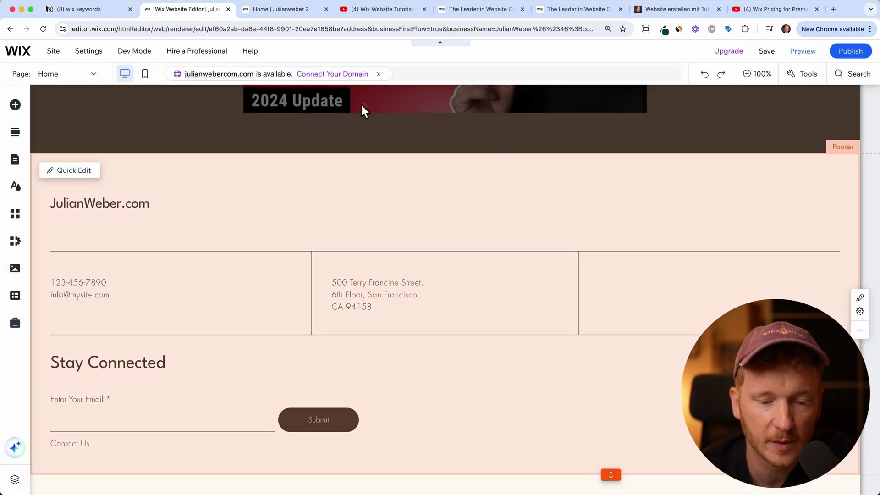
# Choose julianwebercom.com as the custom domain, reaching the yearly plan upgrade offer
pyautogui.click(338, 76)
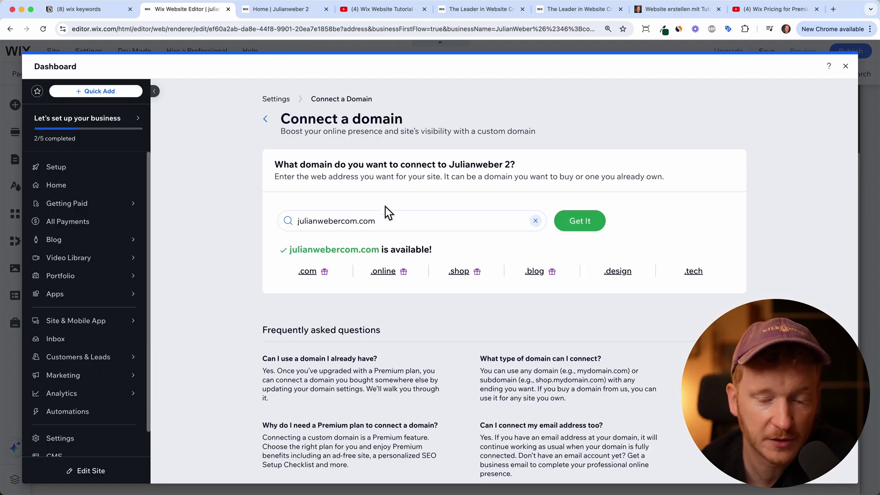
pyautogui.click(576, 221)
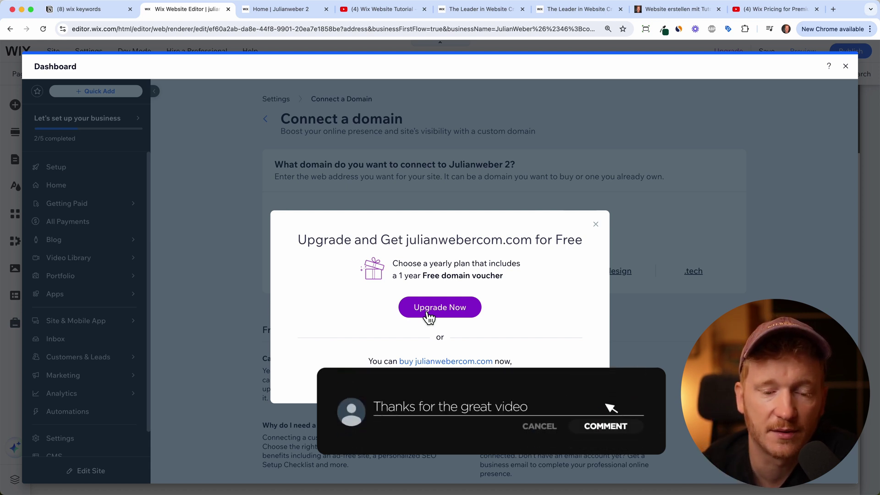
# Follow the YouTube tutorial's 'Try Wix for free' description link into a new tab
pyautogui.click(386, 10)
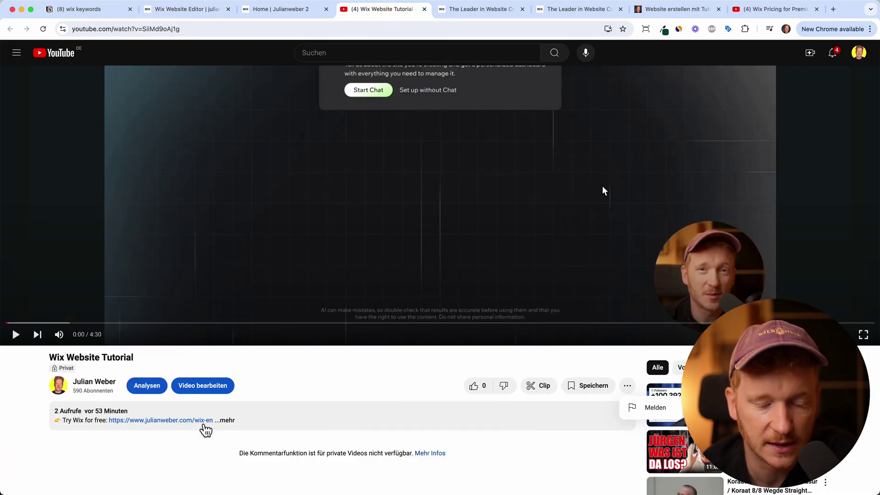
pyautogui.click(204, 424)
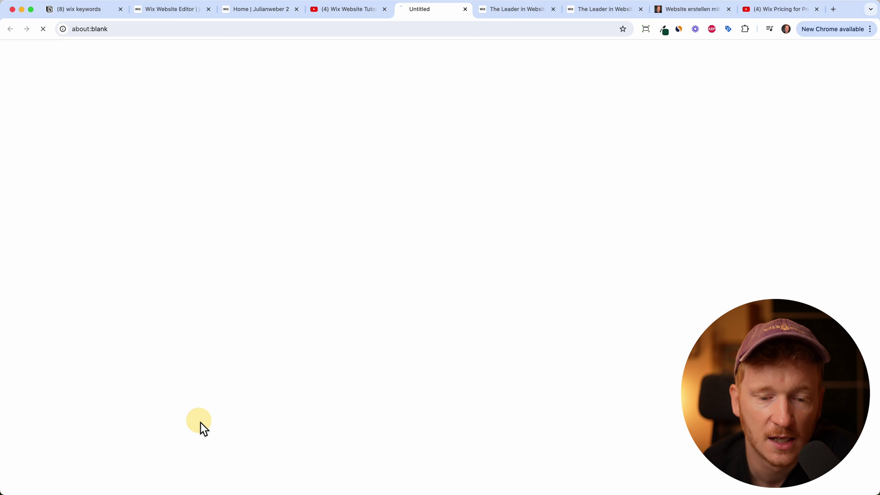